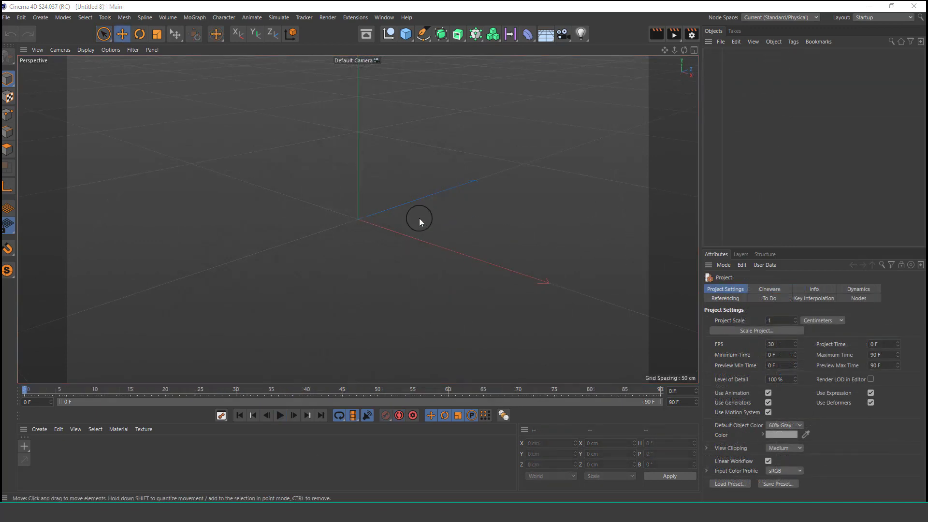
Step: Add a cube and stretch it into a long slab about 915 cm by 92 cm by 292 cm (X, Y, Z)
drag(405, 34, 501, 57)
scroll(350, 217, down, 3)
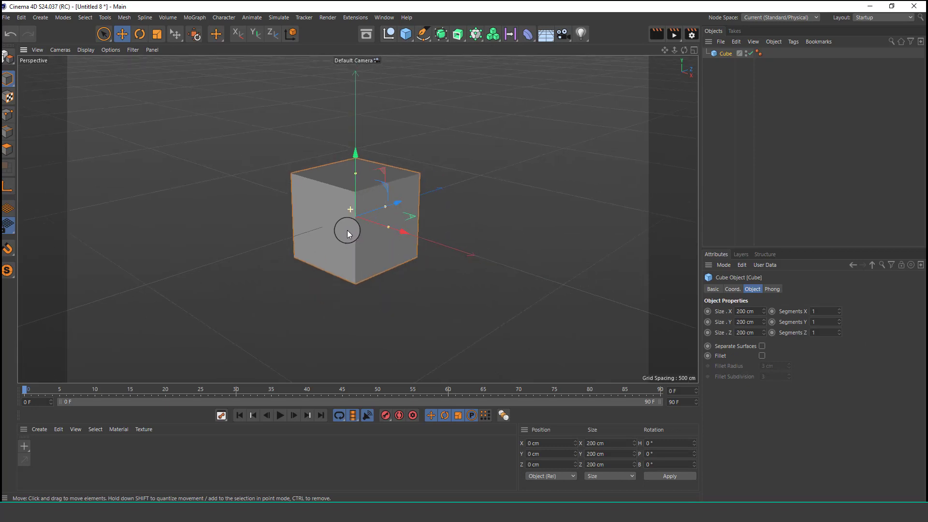
drag(355, 183, 511, 268)
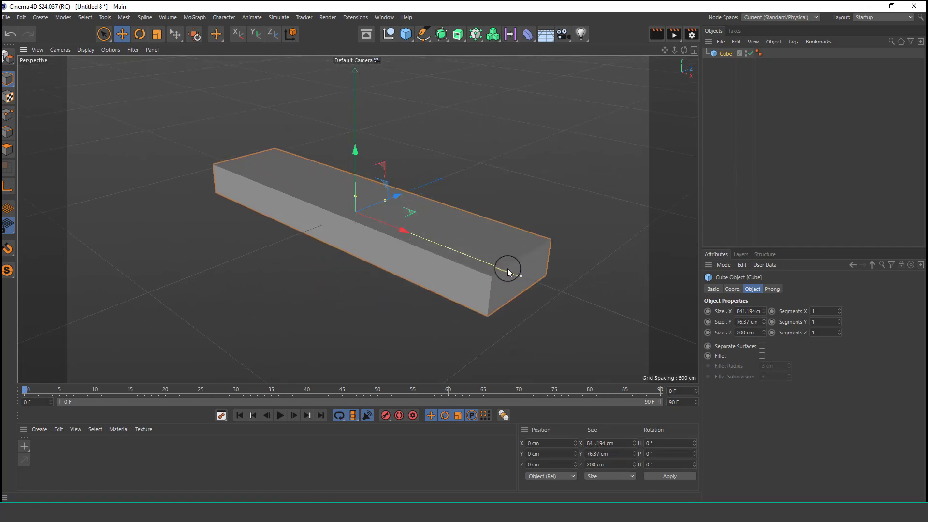
drag(386, 199, 431, 217)
scroll(386, 199, up, 4)
drag(589, 306, 624, 317)
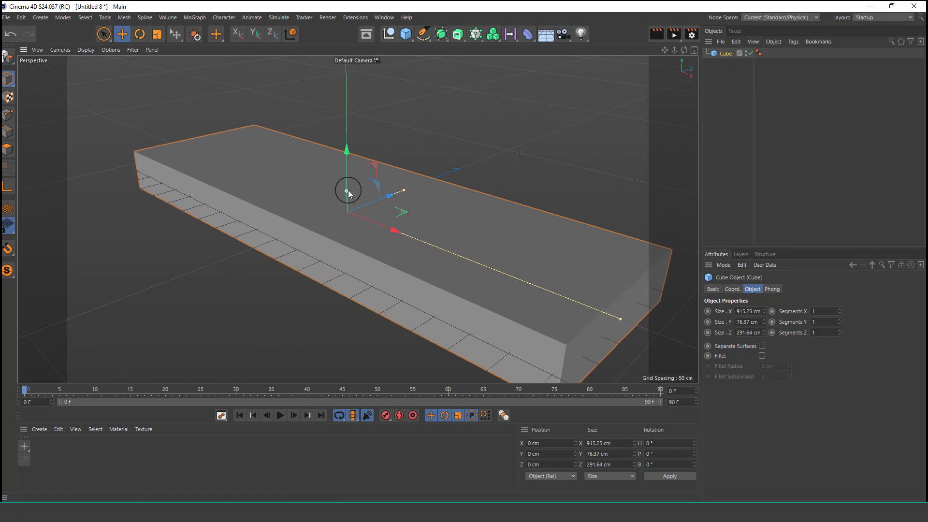
drag(348, 190, 348, 186)
Step: Switch the viewport display to Gouraud Shading (Lines)
scroll(341, 230, down, 1)
alt+drag(347, 237, 352, 245)
alt+right_drag(352, 244, 353, 211)
click(86, 49)
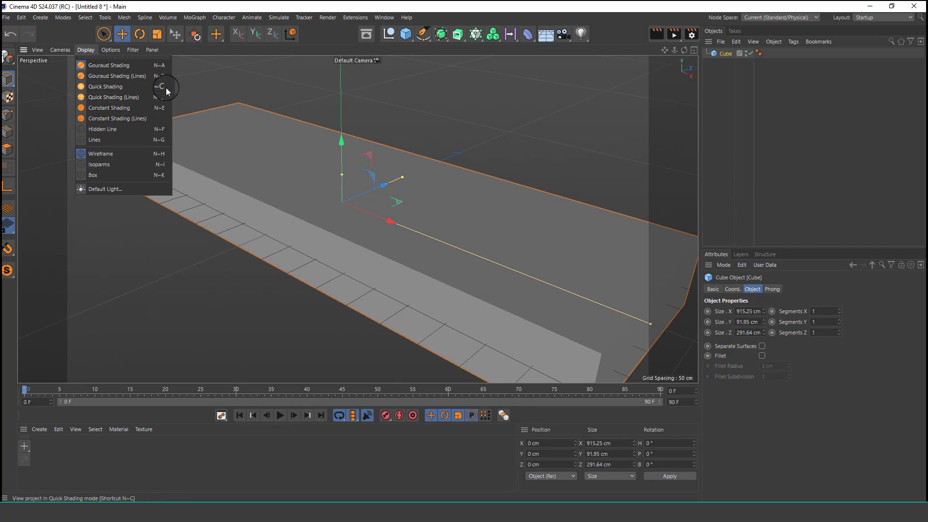
click(146, 80)
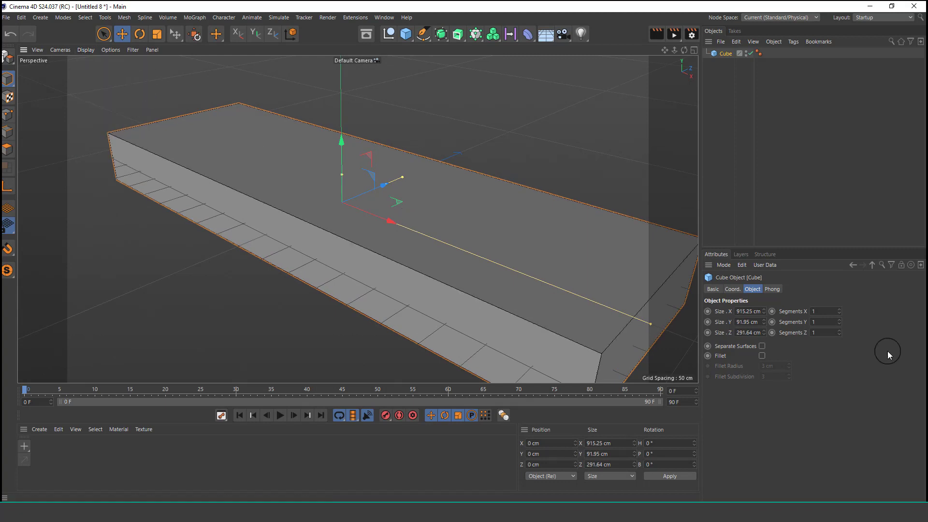
Step: Subdivide the slab with 36 segments in X, 4 in Y and 10 in Z
drag(840, 310, 839, 329)
alt+drag(354, 213, 375, 213)
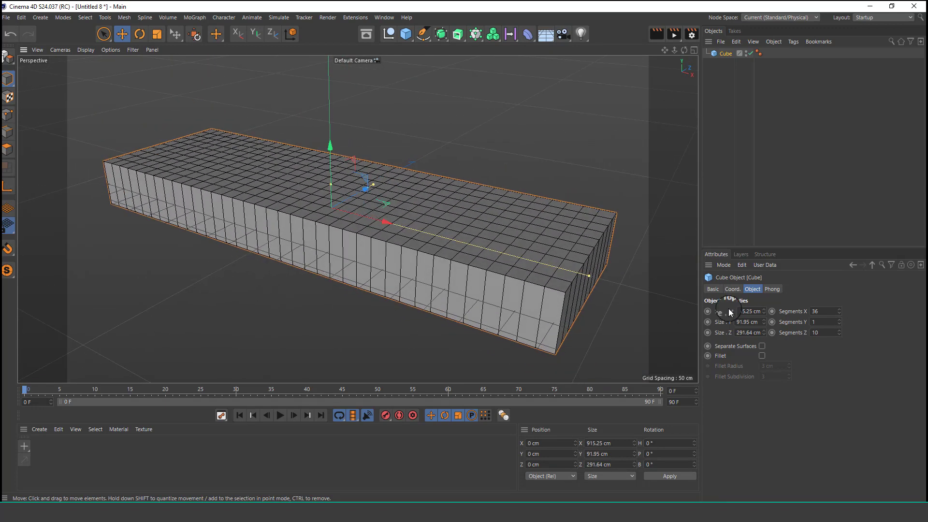
click(838, 320)
click(839, 321)
click(839, 321)
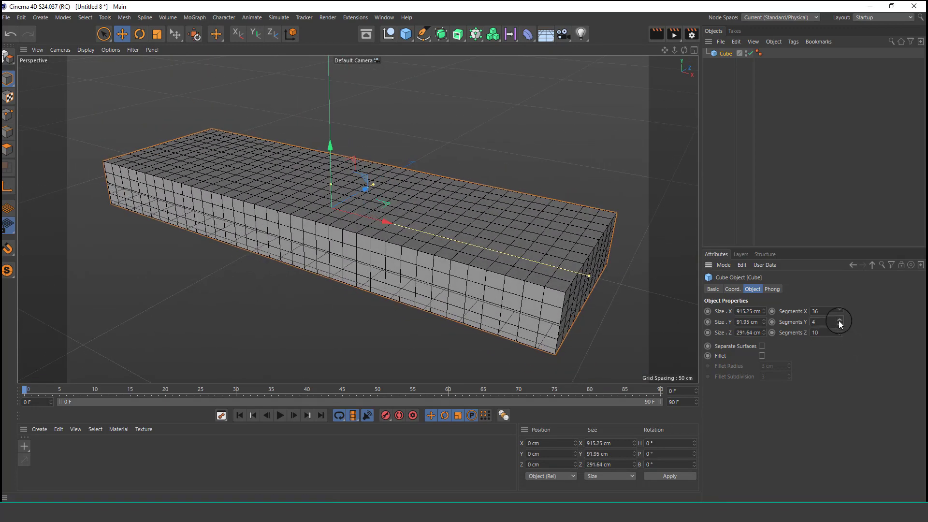
click(838, 321)
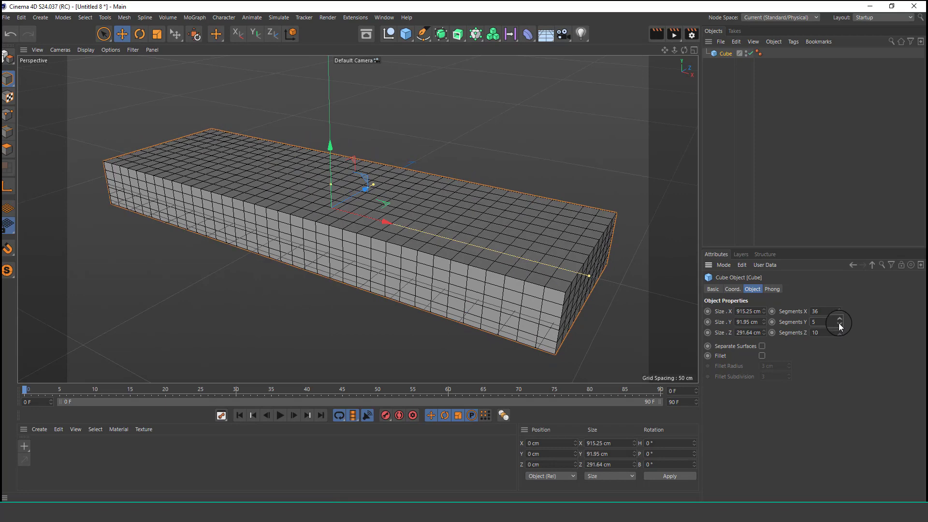
click(838, 325)
Step: Increase the slab's height to about 107 cm and turn on X-Ray for it
alt+drag(326, 233, 377, 213)
drag(307, 173, 308, 168)
alt+drag(312, 216, 332, 216)
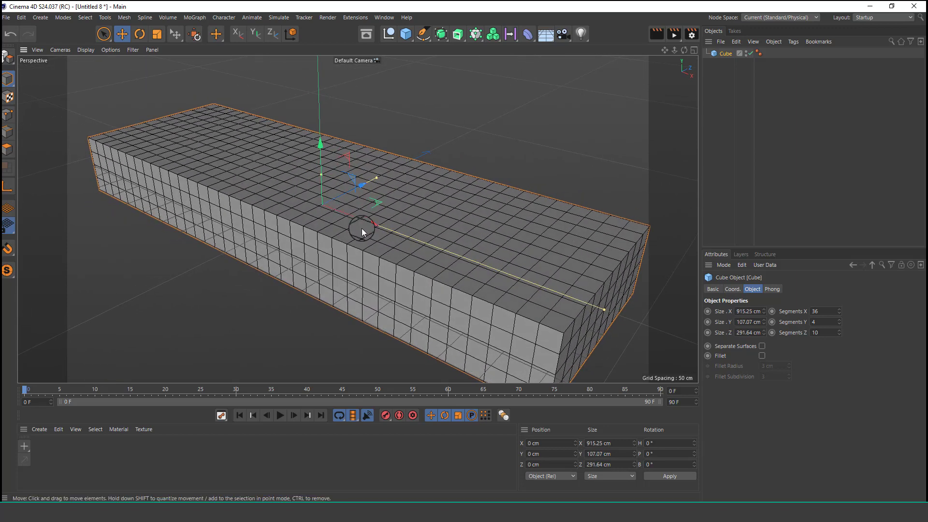
click(713, 289)
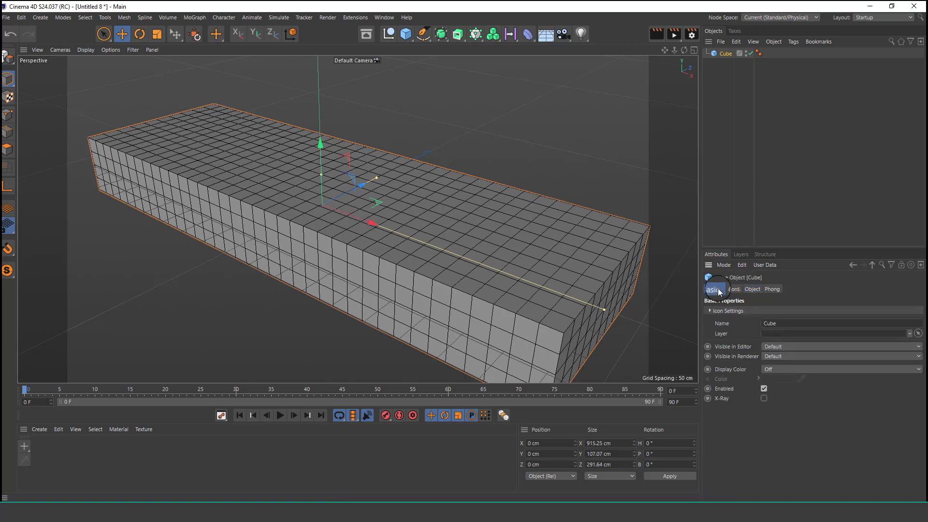
click(763, 399)
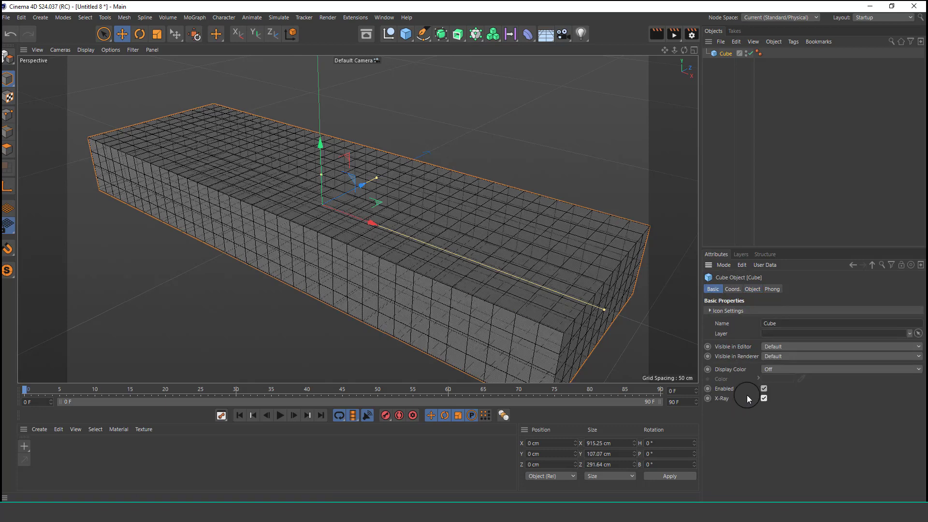
scroll(319, 214, up, 2)
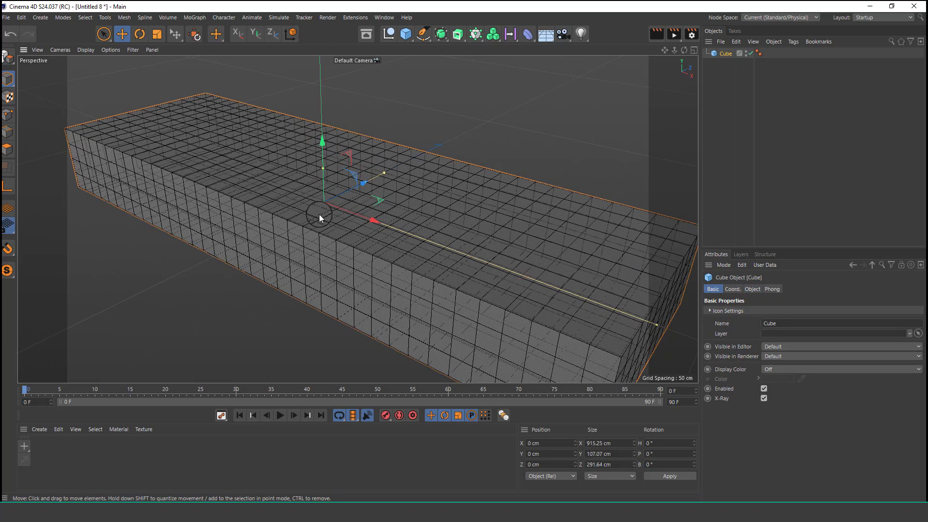
Step: Add a tube, raise it to about 57 cm in Y, and widen its inner radius to about 81 cm
click(402, 35)
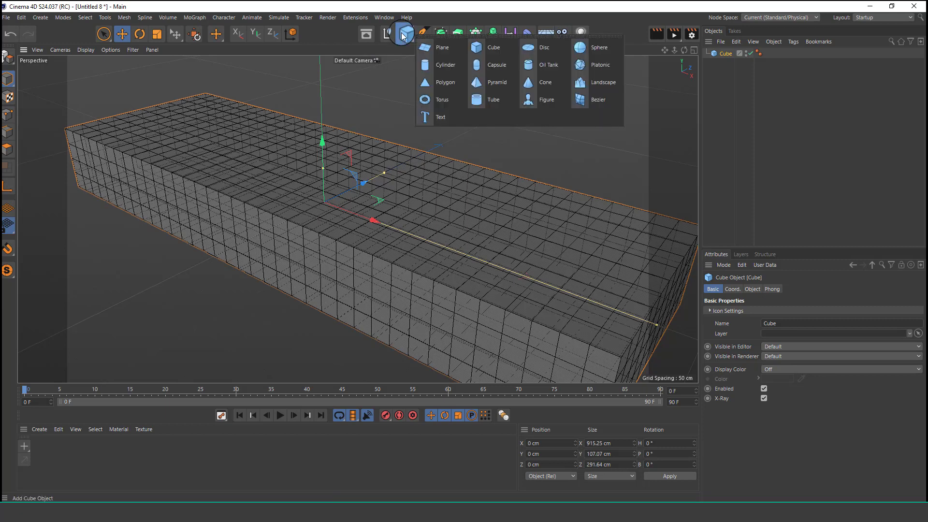
click(501, 103)
drag(323, 136, 323, 103)
scroll(316, 161, up, 5)
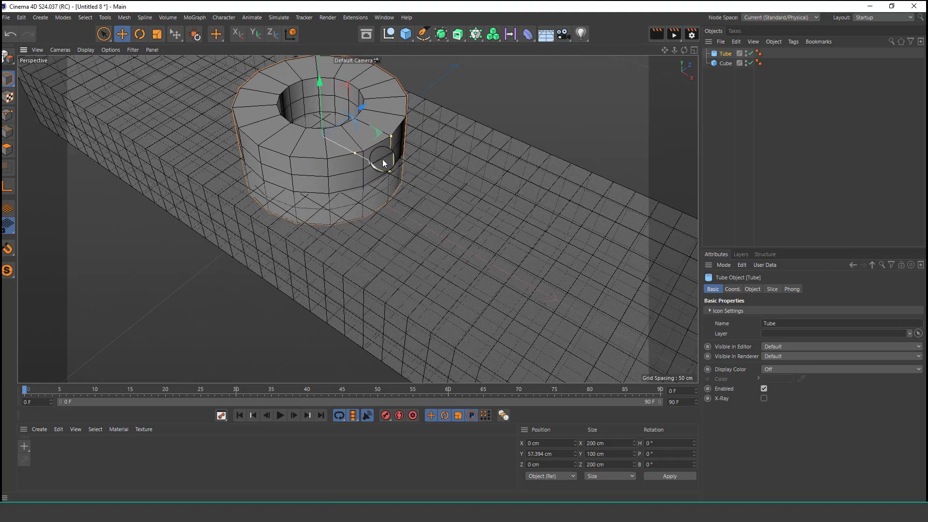
drag(356, 153, 347, 131)
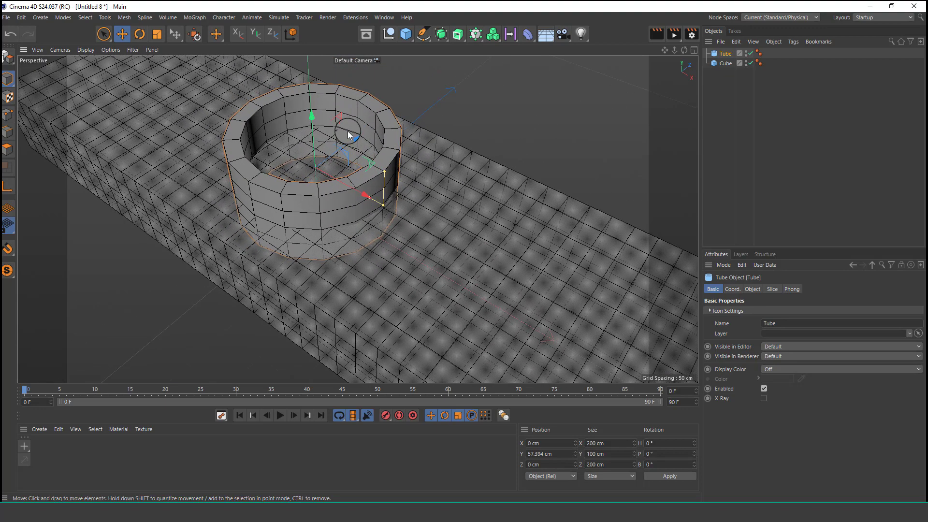
Step: Turn off X-Ray for the slab
click(726, 54)
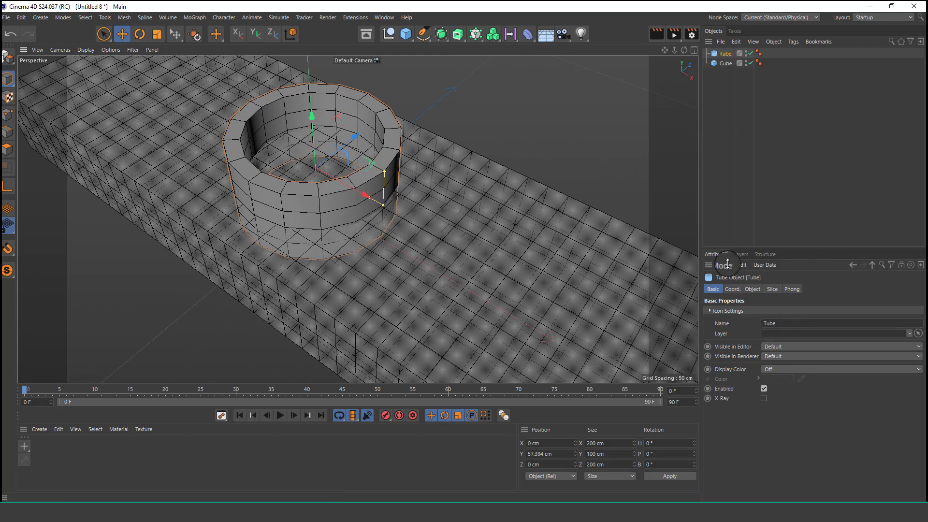
click(677, 251)
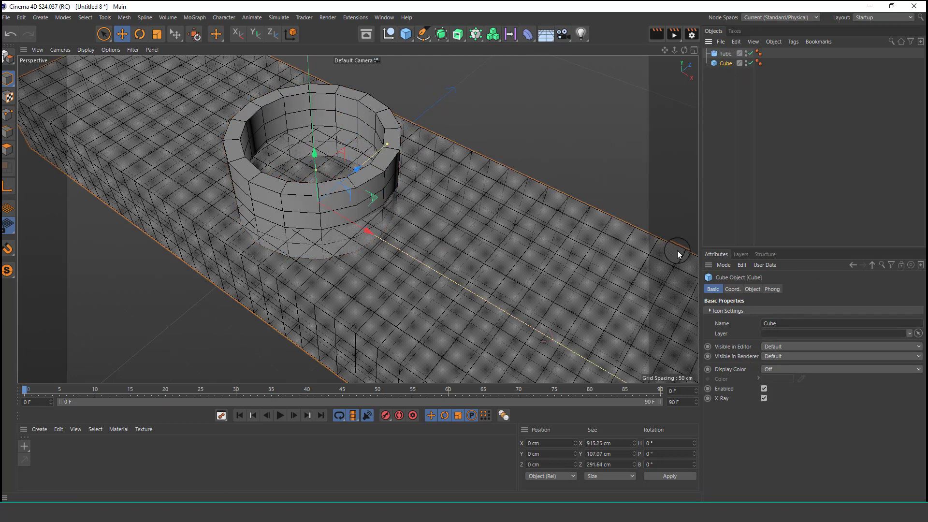
click(764, 399)
Step: Add a Boole object and make the tube and the cube its children
click(717, 64)
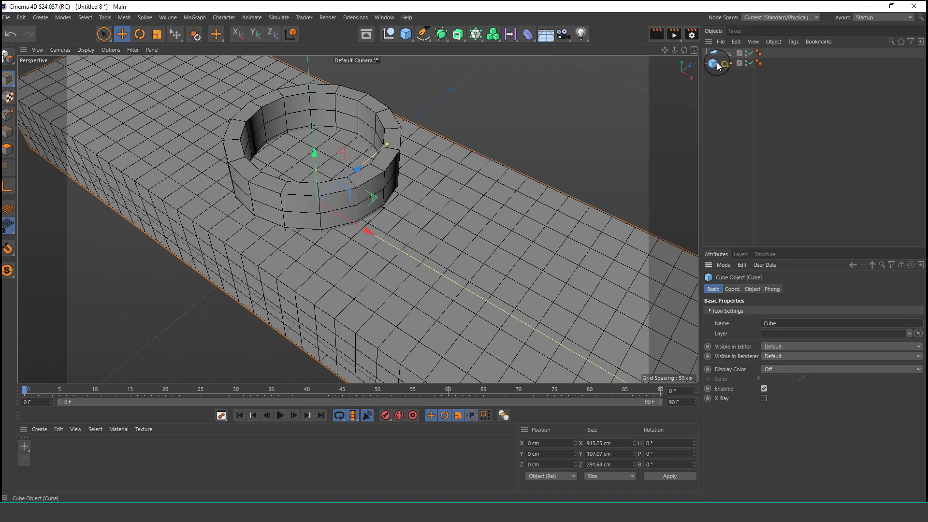
click(441, 34)
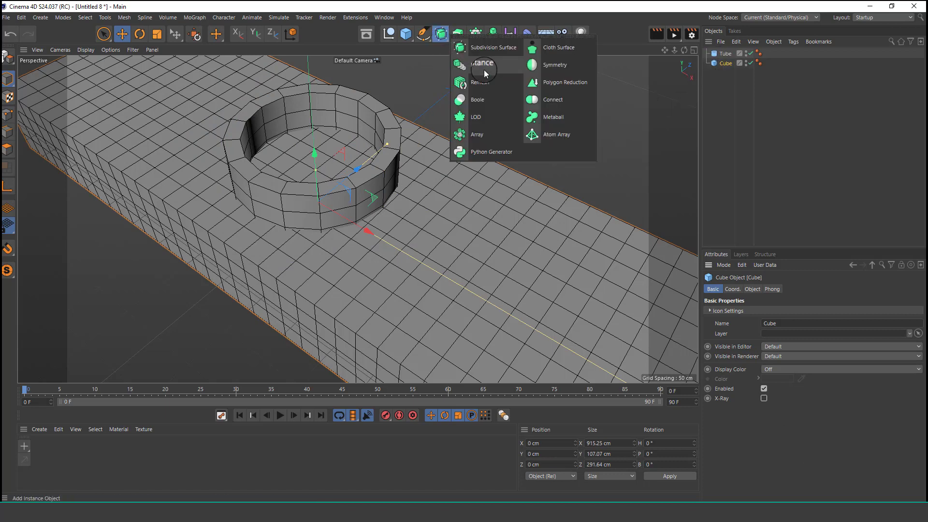
click(499, 103)
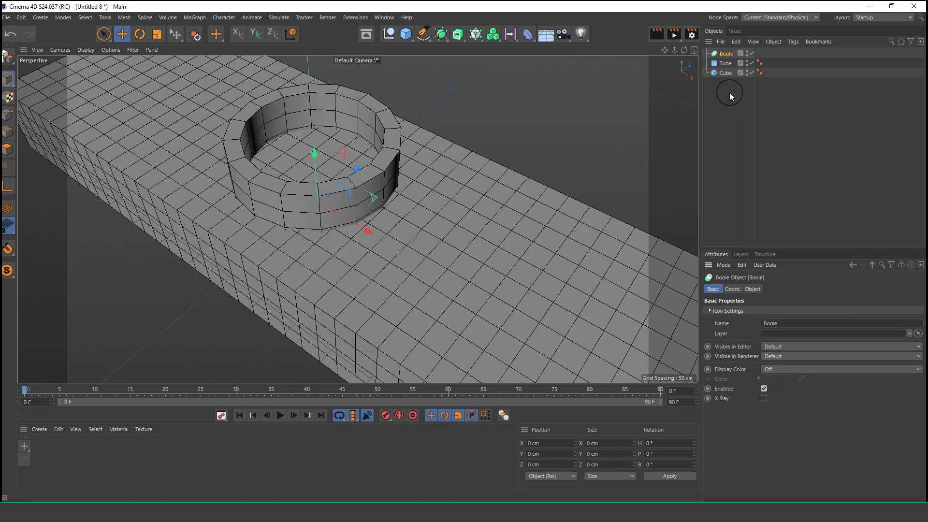
shift+click(728, 63)
drag(730, 54, 732, 53)
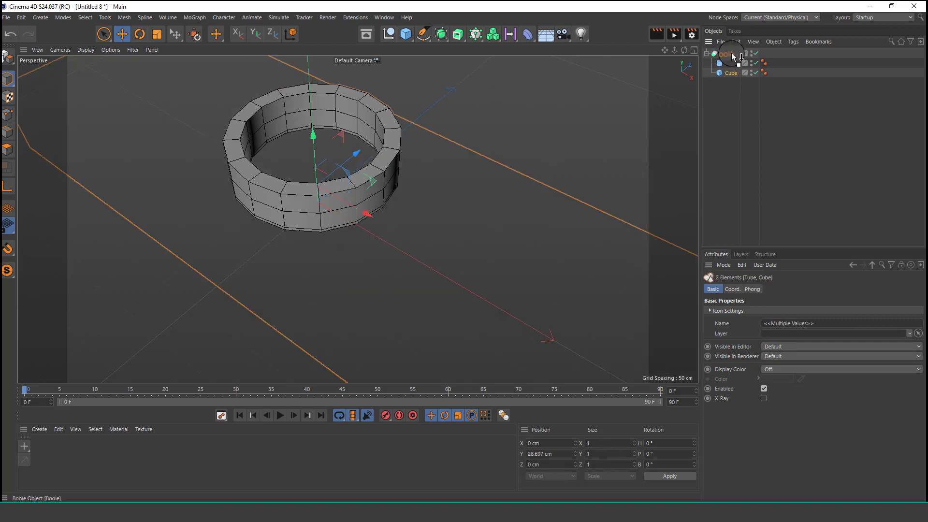
Step: Reduce the tube's inner radius to 0 cm so it becomes a solid disc
alt+drag(398, 201, 364, 195)
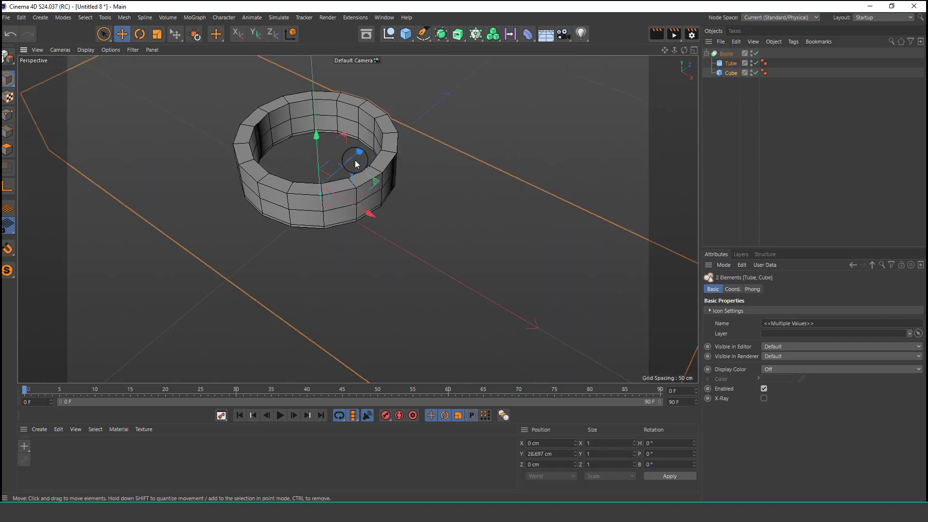
alt+drag(355, 161, 340, 186)
click(726, 64)
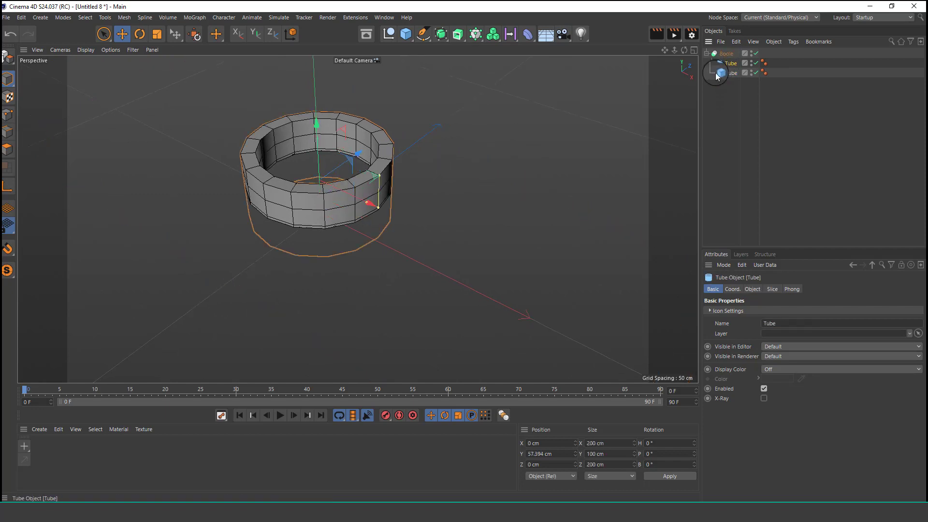
click(753, 289)
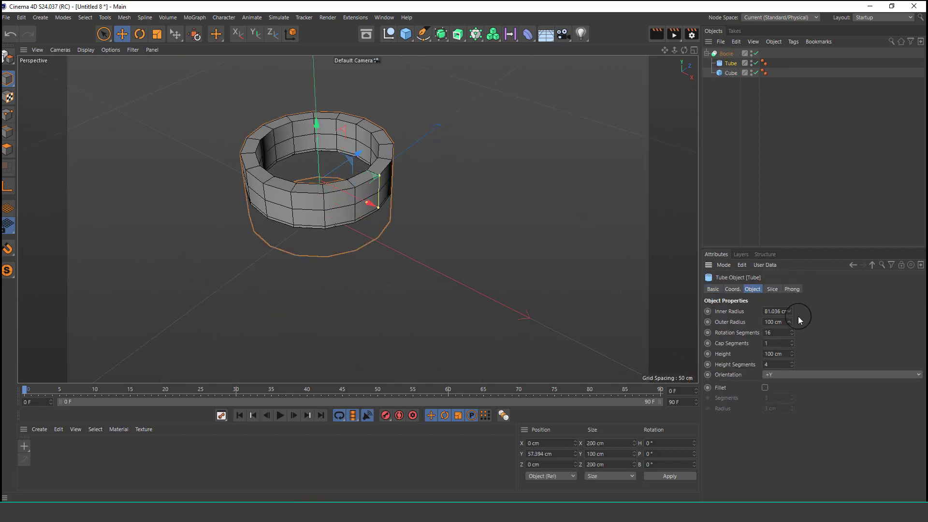
drag(793, 316, 793, 336)
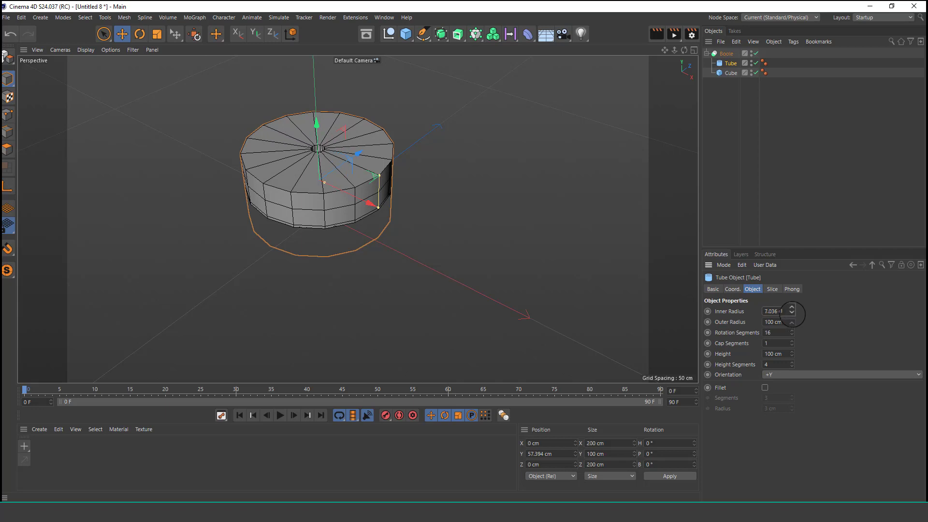
Step: Try the A intersect B and A subtract B types on the Boole, and set its Boolean Type to A without B
click(743, 55)
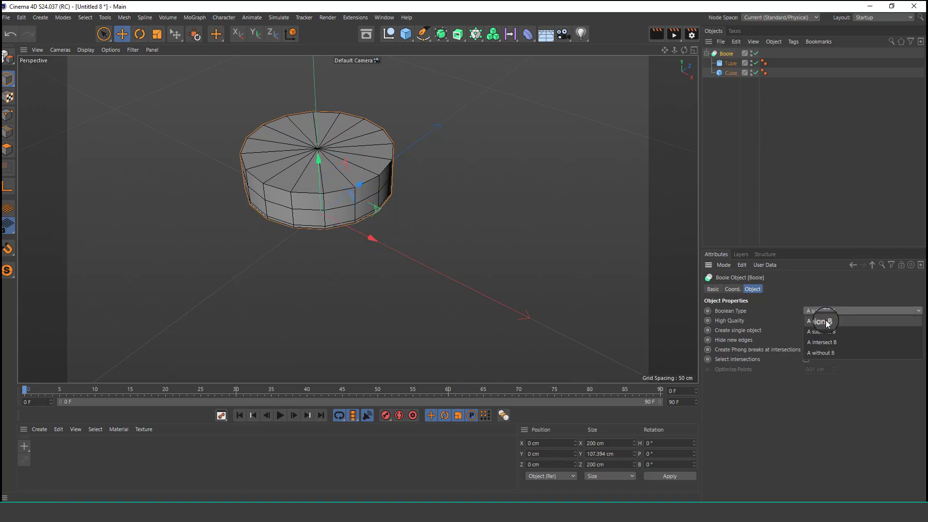
click(837, 342)
click(837, 312)
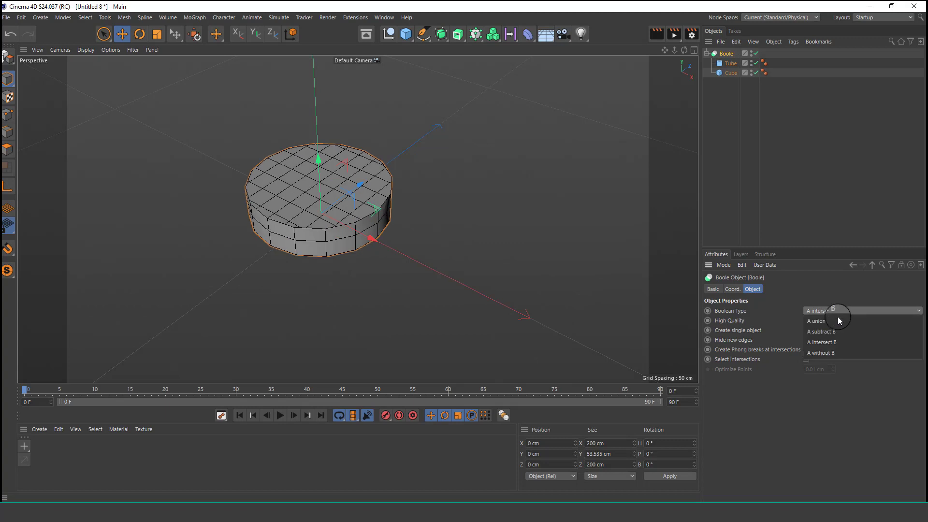
click(835, 331)
click(838, 312)
click(828, 357)
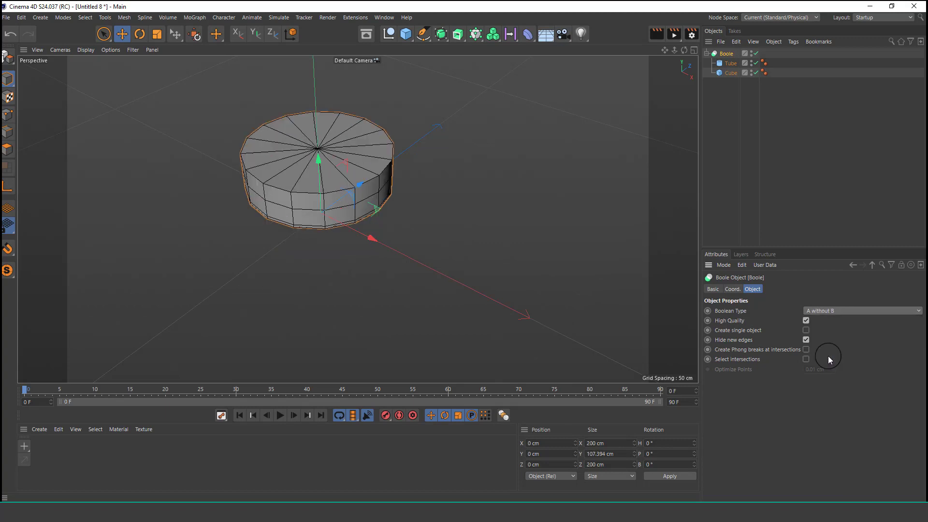
Step: Reorder the Boole's children so the cube comes before the tube and the disc cuts into the slab
drag(732, 74, 735, 64)
scroll(338, 174, up, 6)
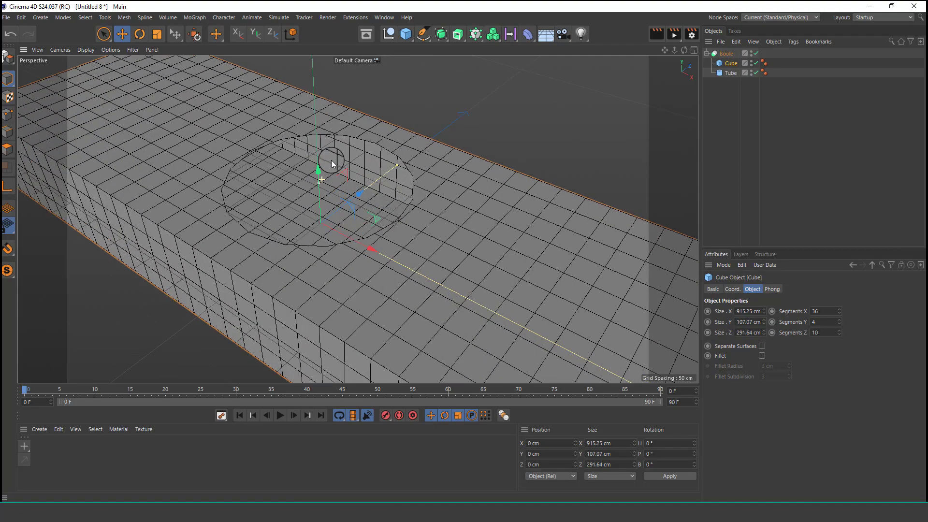
alt+drag(413, 180, 310, 240)
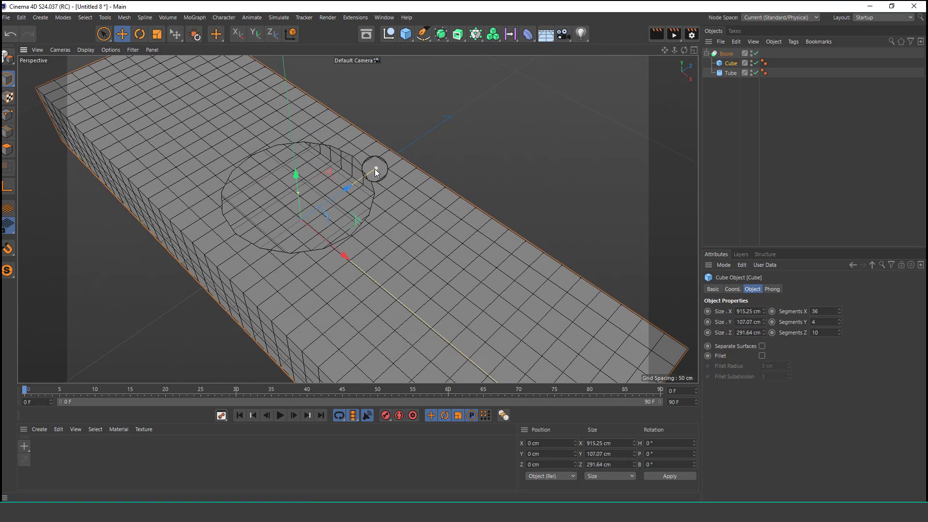
Step: Narrow the slab's depth slightly and enlarge the tube's outer radius to about 129 cm
drag(376, 168, 375, 172)
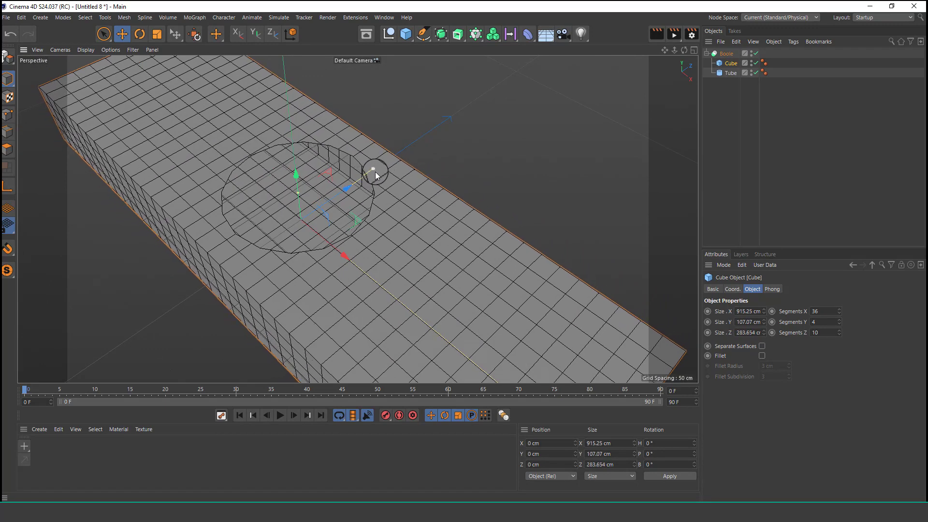
click(720, 73)
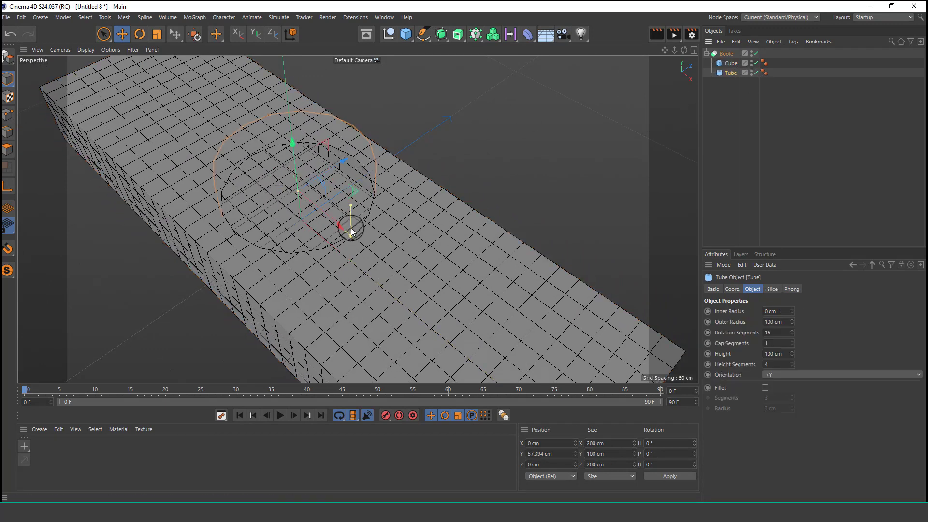
drag(350, 233, 366, 249)
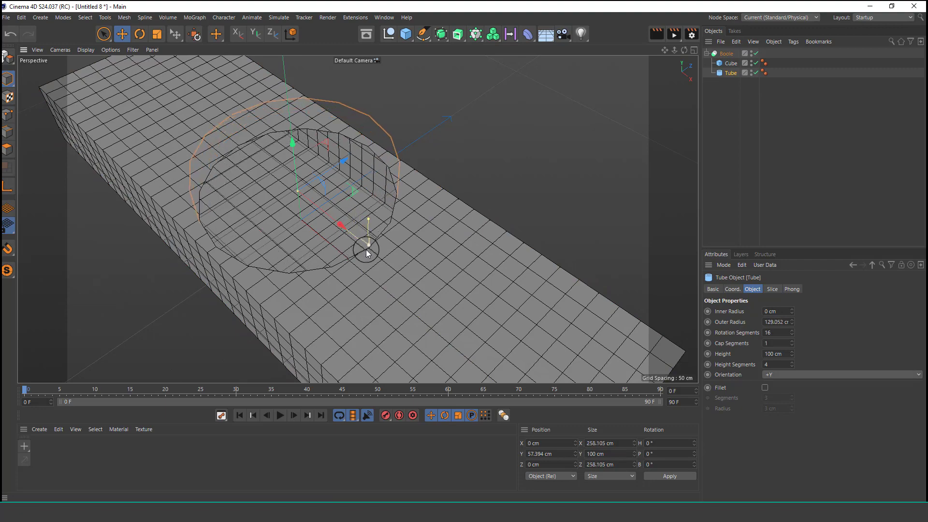
mouse_move(308, 212)
alt+mouse_down()
mouse_move(301, 229)
mouse_move(306, 182)
mouse_move(296, 216)
mouse_move(408, 213)
mouse_move(344, 222)
mouse_move(300, 209)
alt+mouse_up()
Step: Add an Atom Array and place the Boole inside it as its child
click(440, 34)
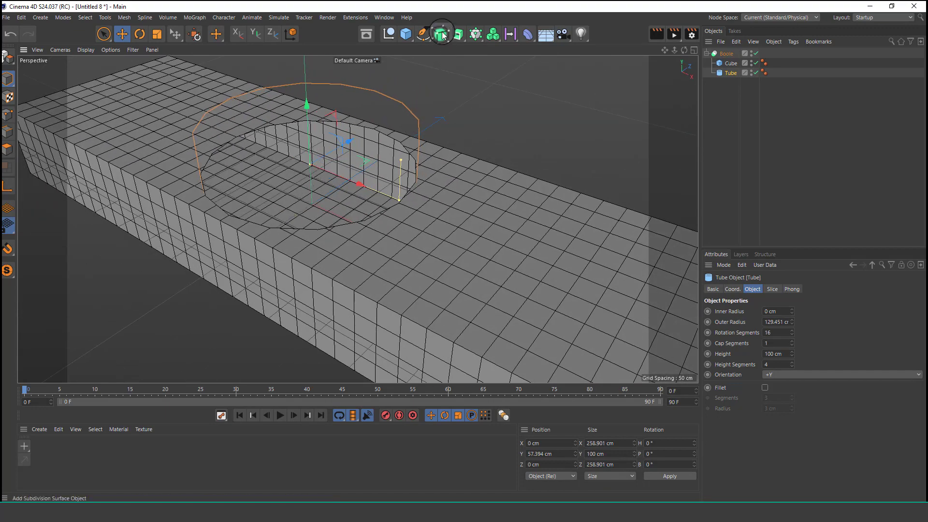
click(578, 132)
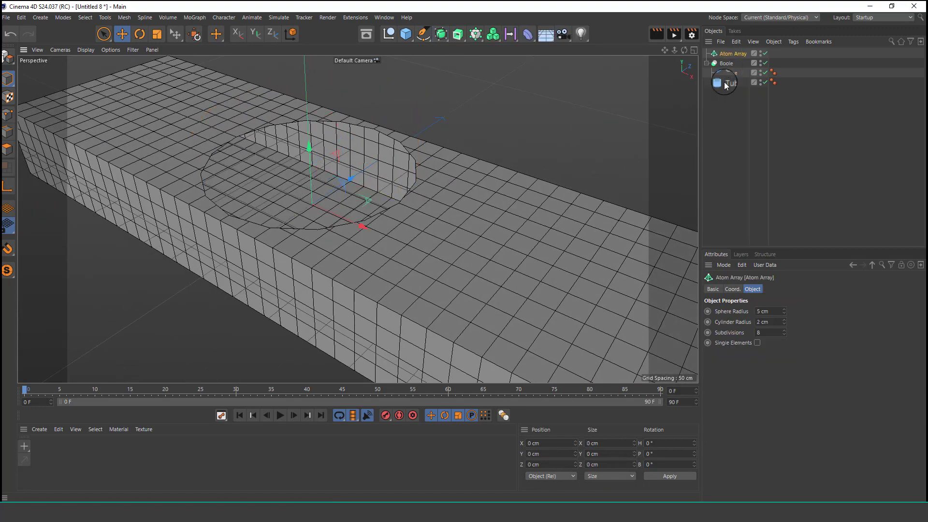
drag(724, 65, 732, 53)
click(733, 54)
scroll(387, 162, up, 5)
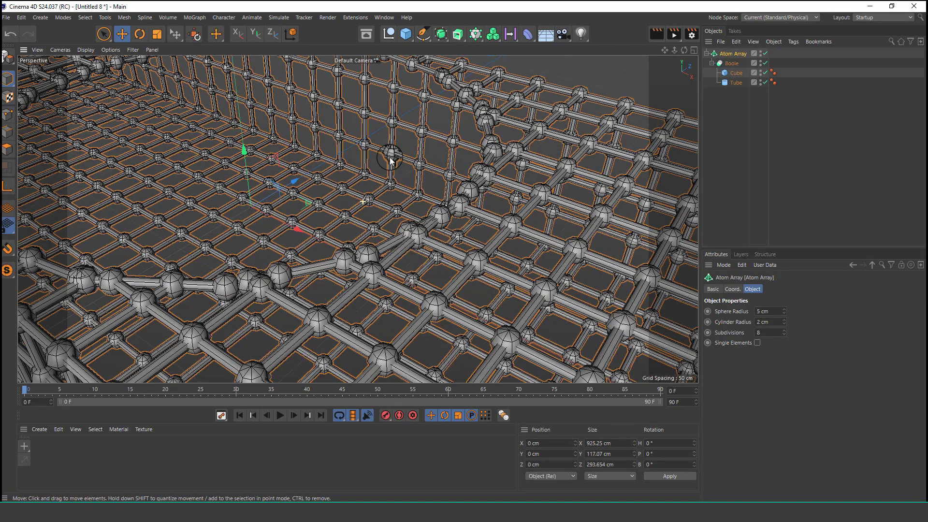
Step: Set the Atom Array's sphere radius and cylinder radius to 1 cm, and deselect it
drag(778, 312, 728, 312)
text(1)
key(Return)
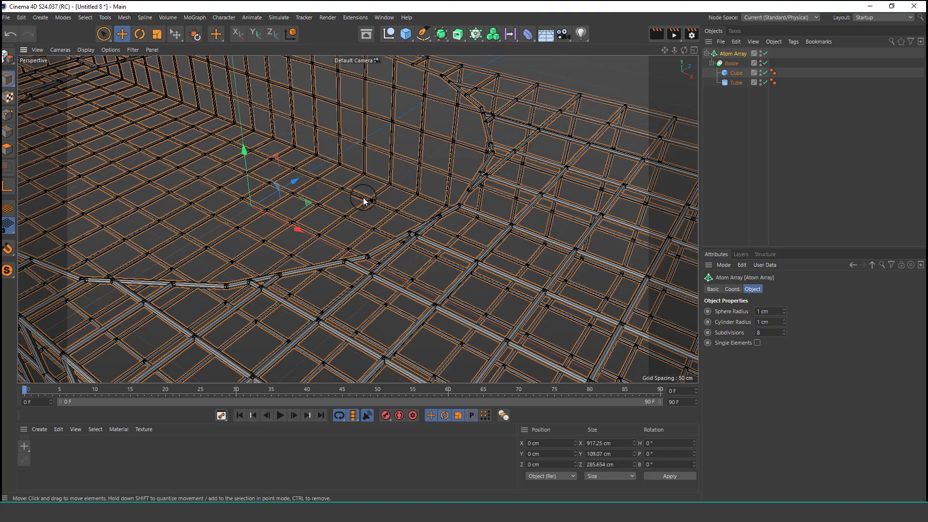
scroll(362, 195, down, 5)
alt+drag(329, 225, 364, 162)
scroll(346, 219, up, 3)
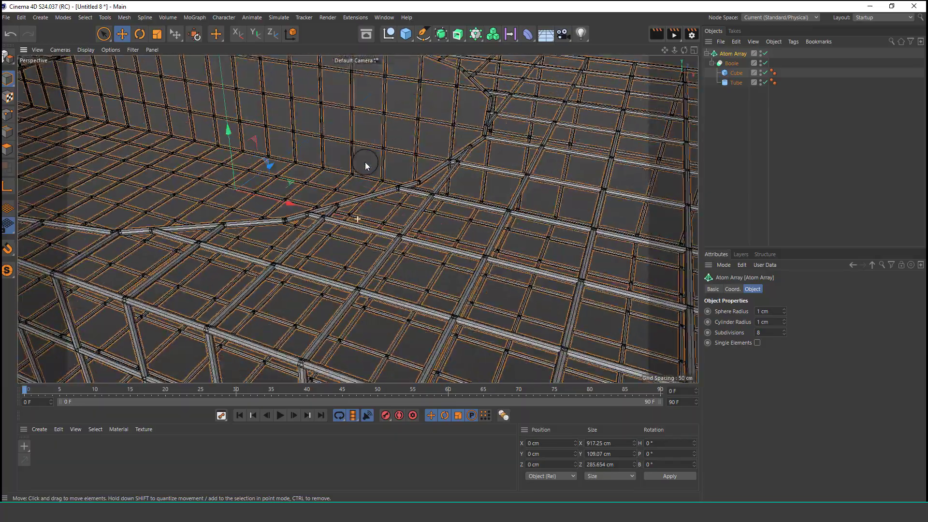
scroll(332, 177, down, 3)
alt+drag(311, 240, 340, 205)
scroll(339, 205, down, 3)
alt+drag(344, 238, 343, 212)
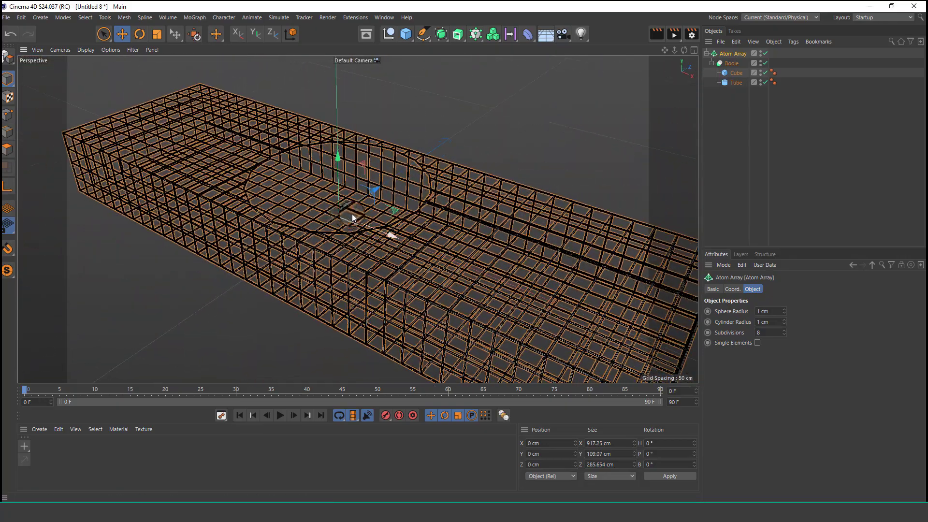
click(728, 155)
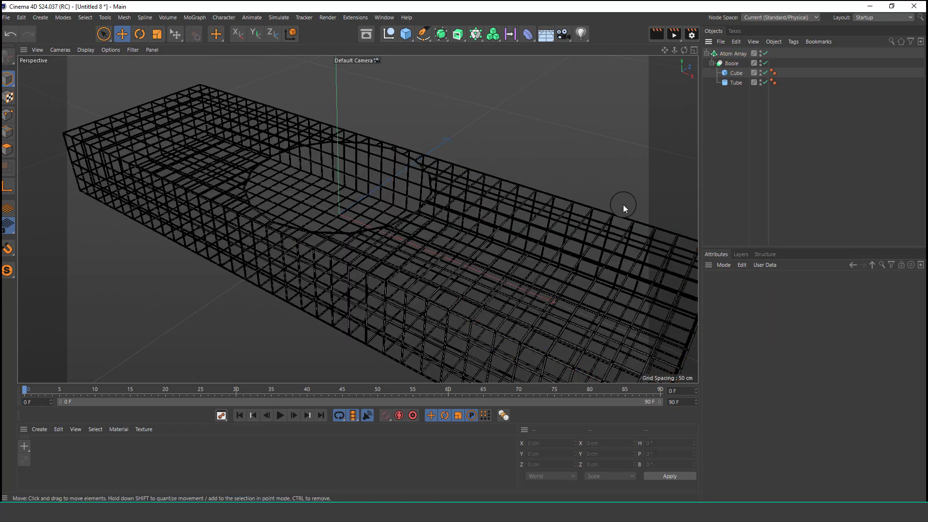
Step: Add a particle Emitter and raise it along Y to about 234 cm above the slab
click(277, 20)
mouse_move(309, 58)
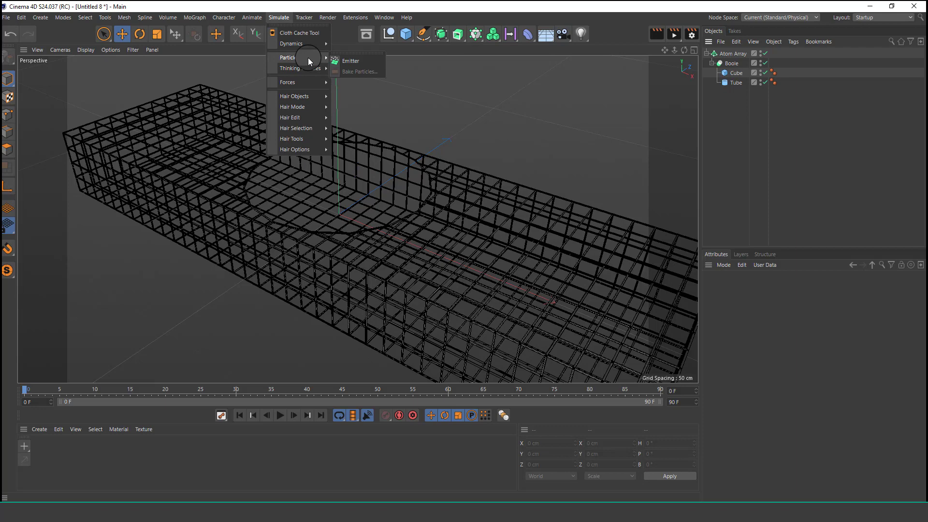
click(369, 65)
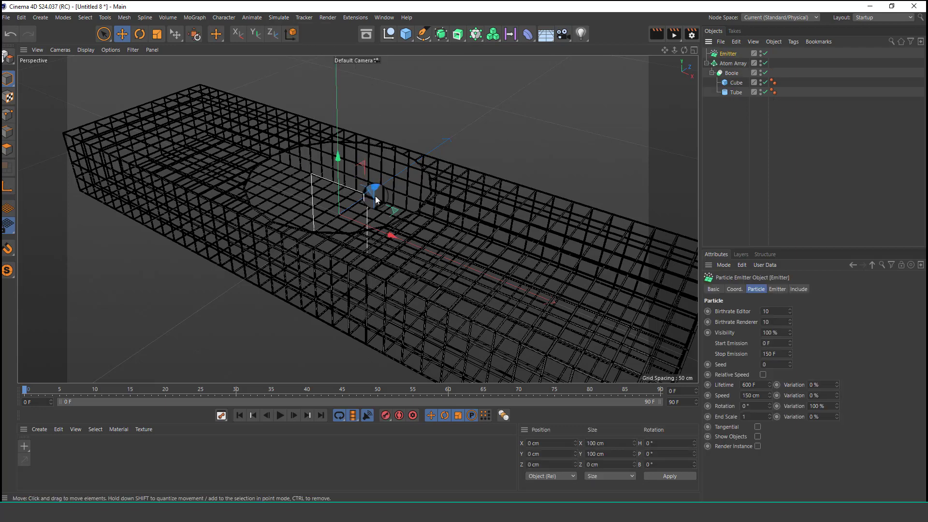
scroll(335, 223, down, 3)
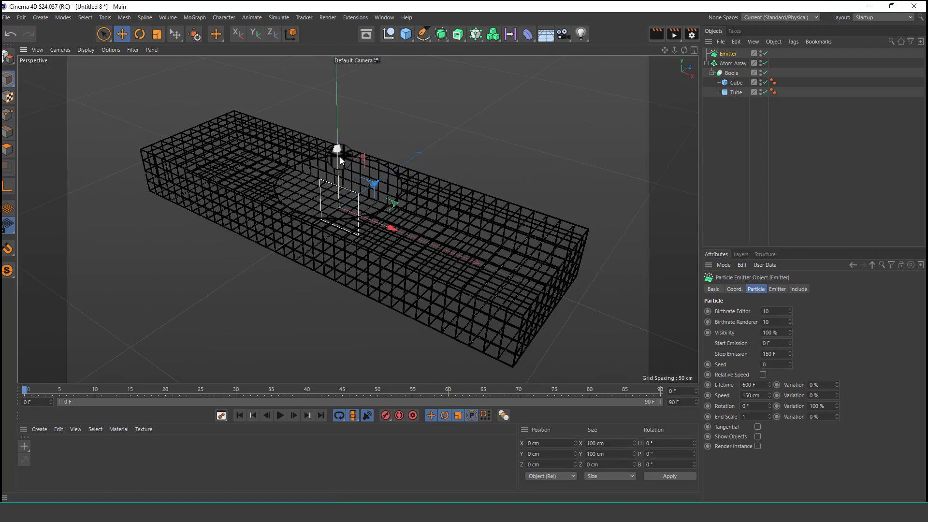
drag(340, 156, 317, 130)
scroll(318, 127, down, 4)
alt+middle_drag(332, 147, 326, 229)
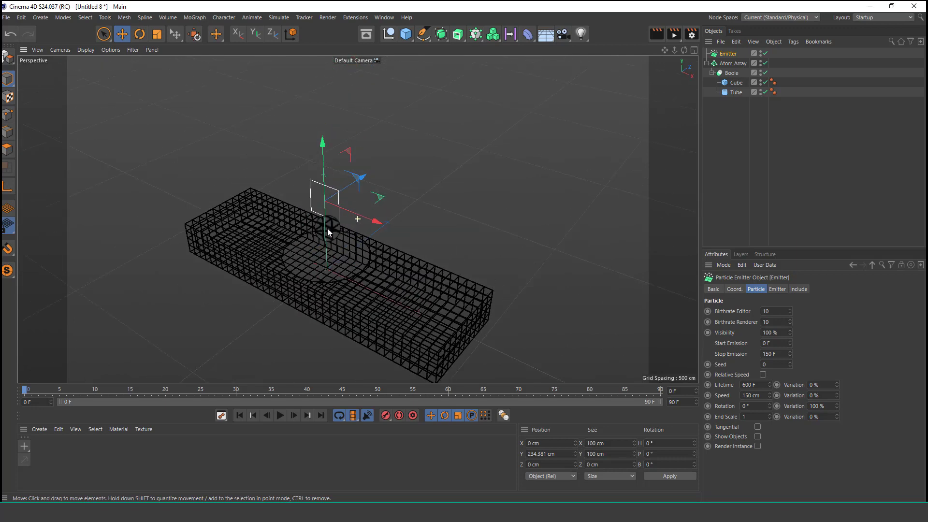
Step: Move the emitter further up to a Y position of about 380 cm
scroll(332, 163, up, 4)
alt+drag(332, 215, 360, 216)
scroll(371, 213, up, 2)
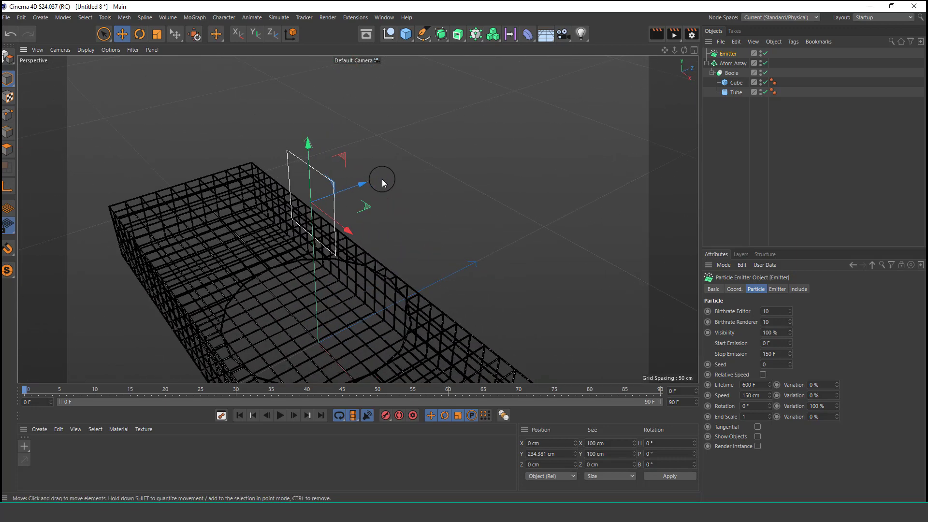
drag(307, 143, 301, 32)
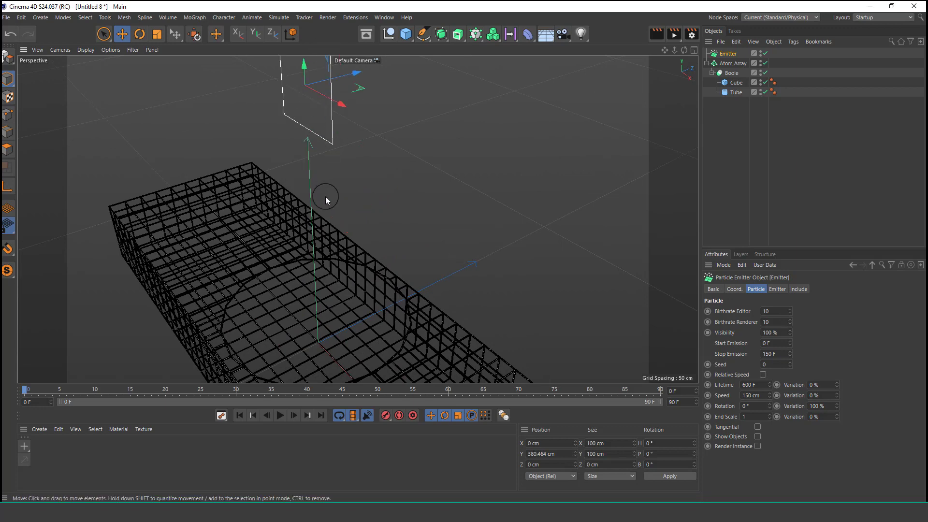
Step: With the animation playing, set the timeline's end and the emitter's Stop Emission to 600 F
alt+middle_drag(351, 198, 335, 238)
alt+drag(335, 237, 303, 234)
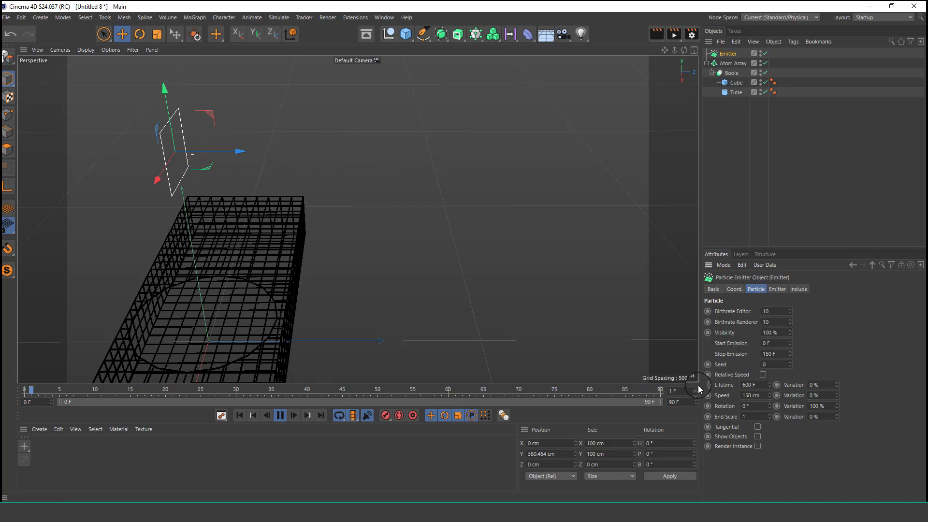
click(689, 403)
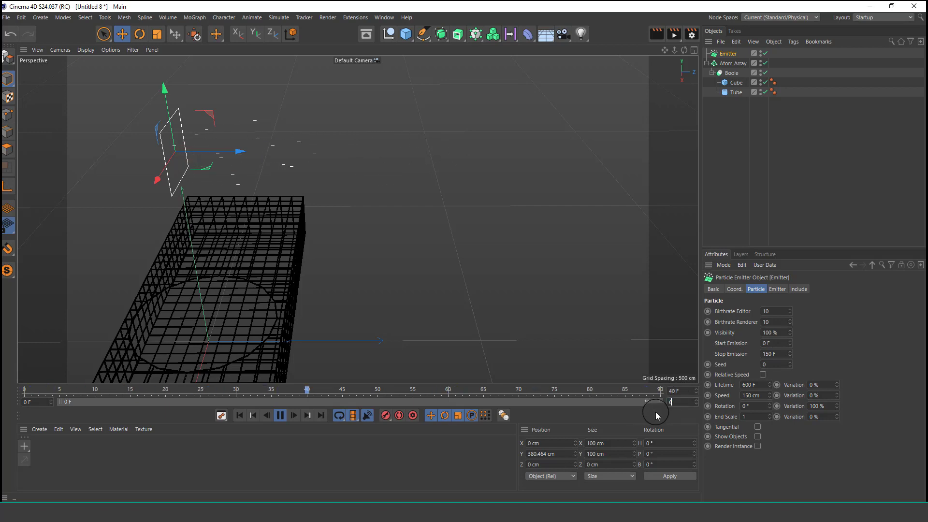
key(Return)
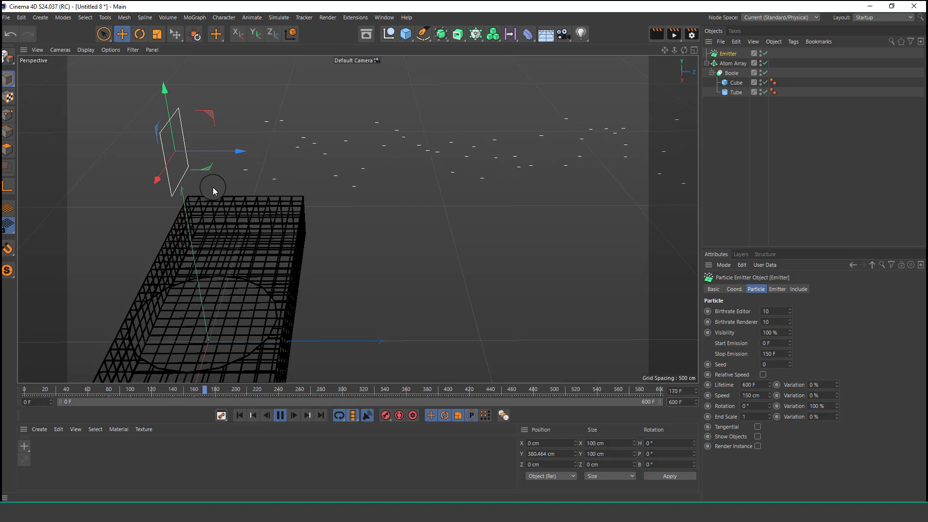
drag(777, 354, 742, 355)
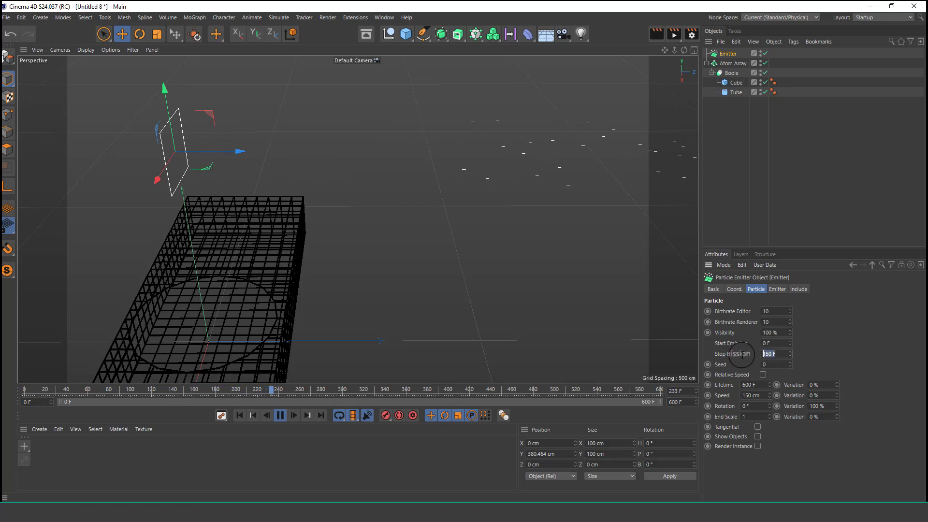
text(600)
Step: Set the emitter's X-Size and Y-Size to 1 cm so particles leave in a single line
click(777, 289)
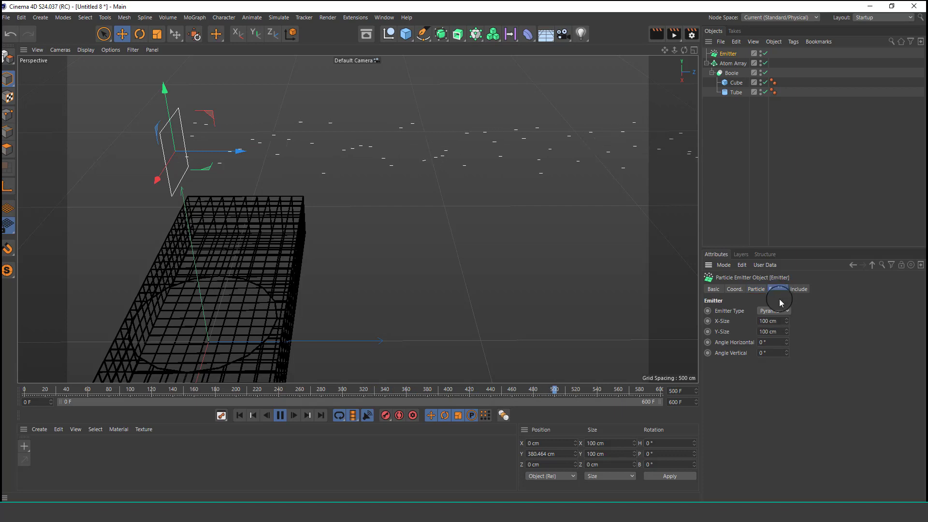
click(771, 321)
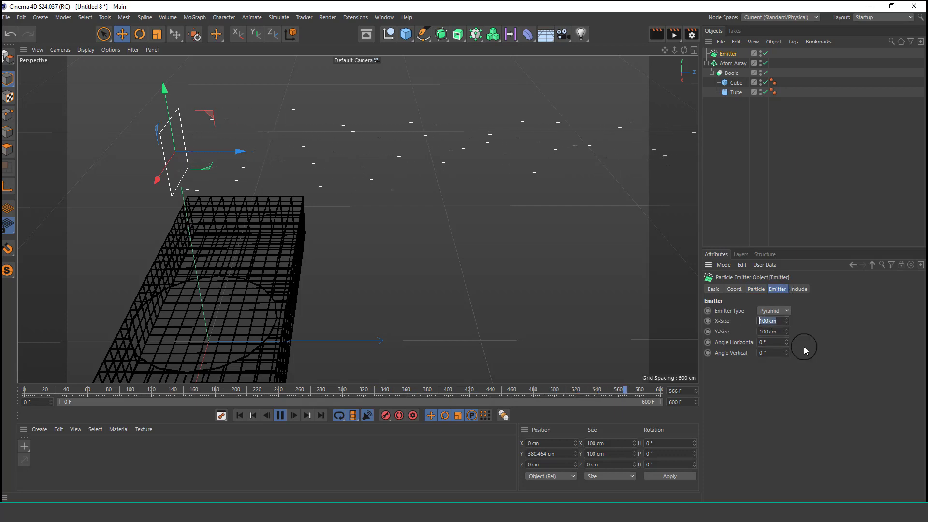
text(1)
click(781, 332)
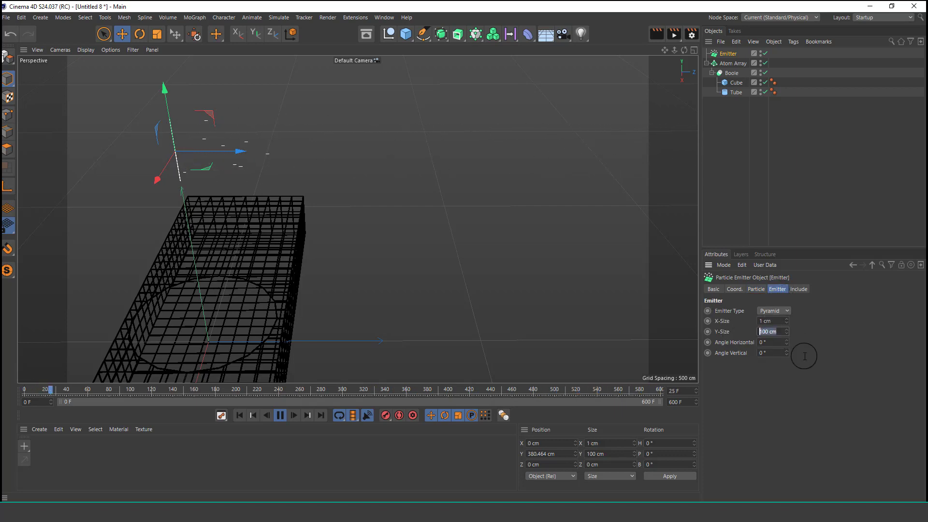
text(1)
key(Return)
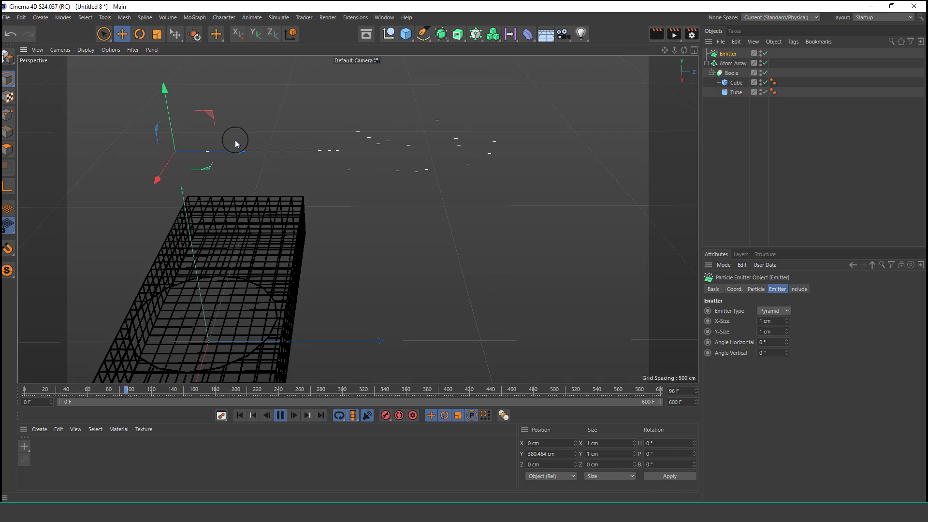
alt+right_drag(234, 140, 250, 106)
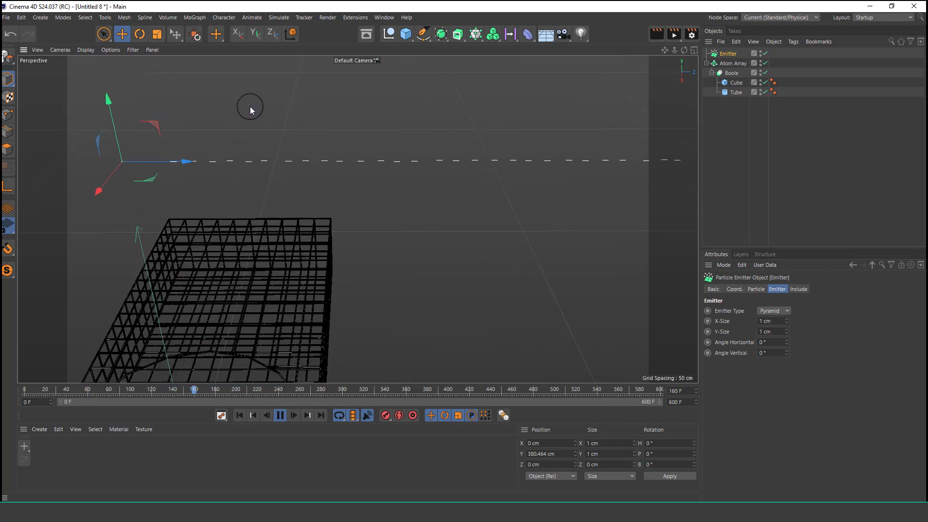
Step: Set the emitter's Birthrate Editor to 4
click(761, 289)
text(4)
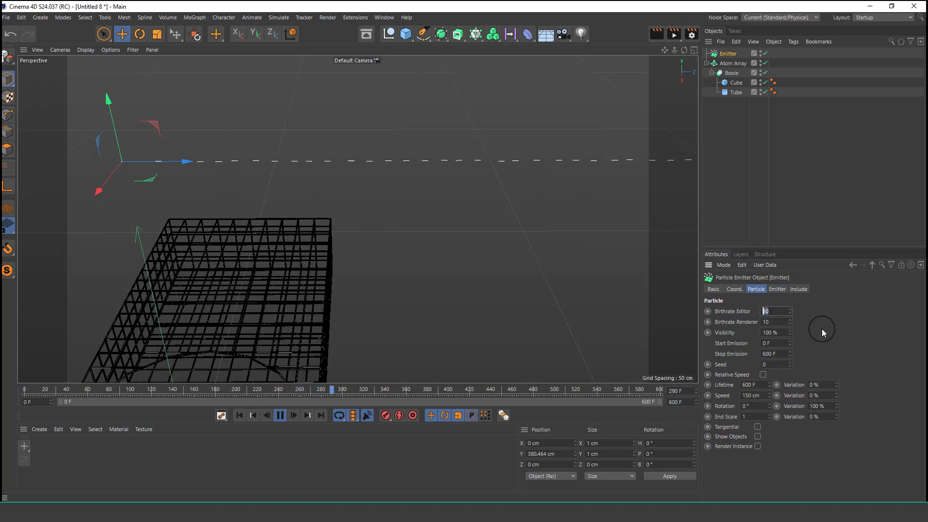
key(Tab)
Step: Rotate the emitter to a pitch of -90° so the particles fall towards the slab
click(140, 34)
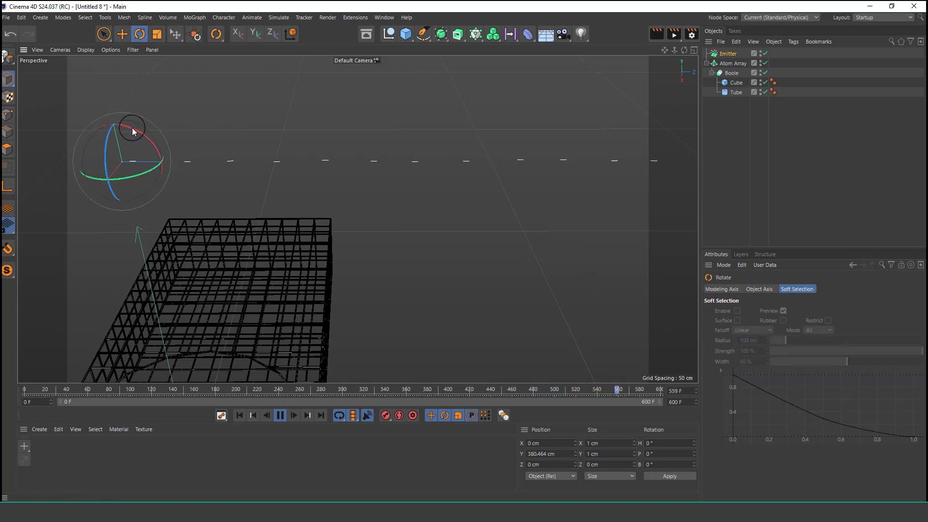
drag(133, 130, 144, 170)
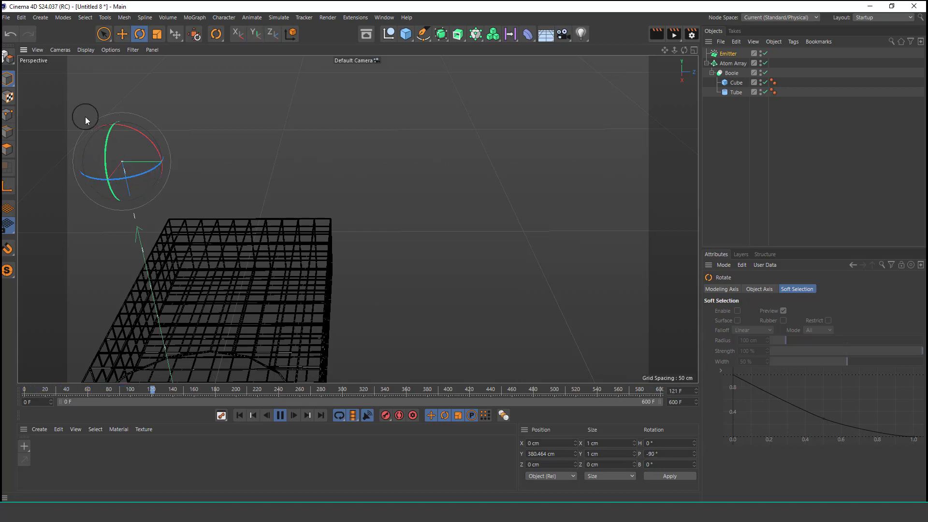
click(104, 34)
Step: Raise the emitter to a Y position of about 463 cm above the recess and stop the playback
alt+right_drag(243, 185, 214, 238)
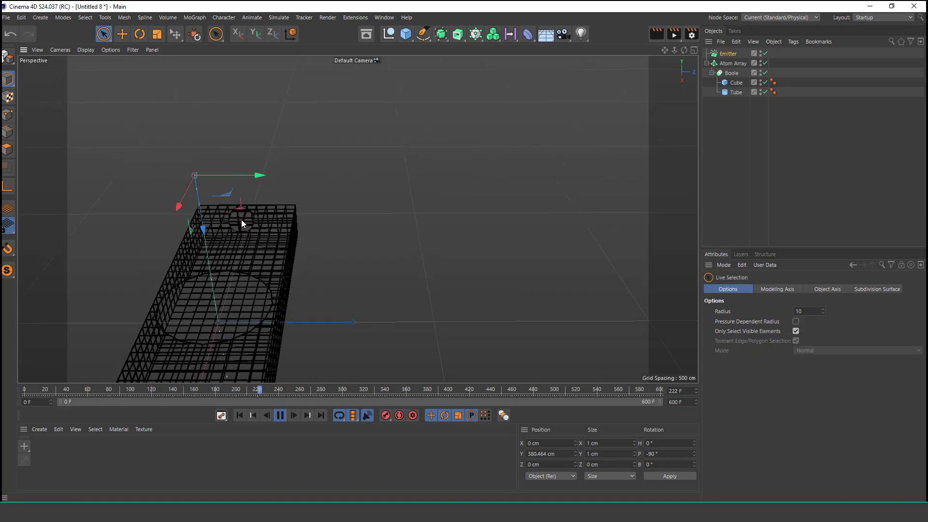
alt+drag(242, 220, 213, 272)
alt+middle_drag(213, 272, 342, 143)
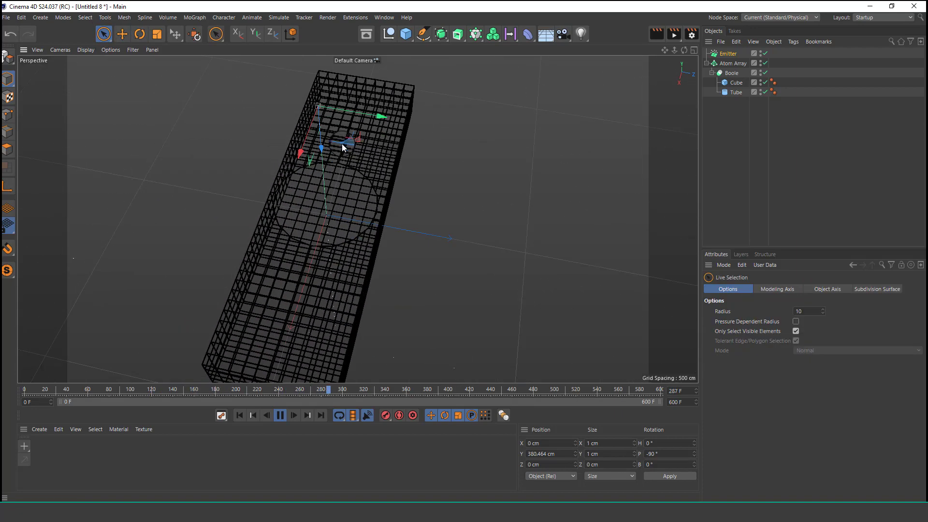
alt+right_drag(341, 143, 355, 167)
alt+drag(356, 167, 371, 206)
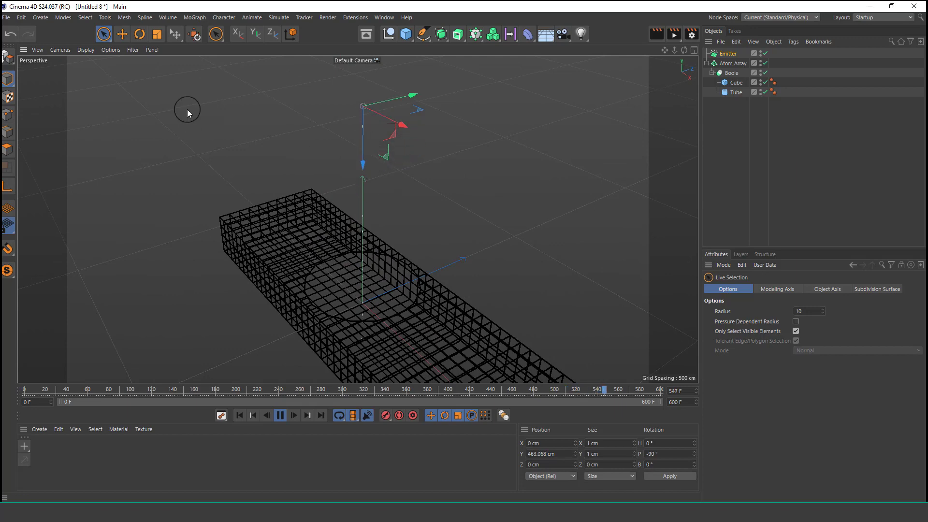
alt+drag(492, 216, 428, 172)
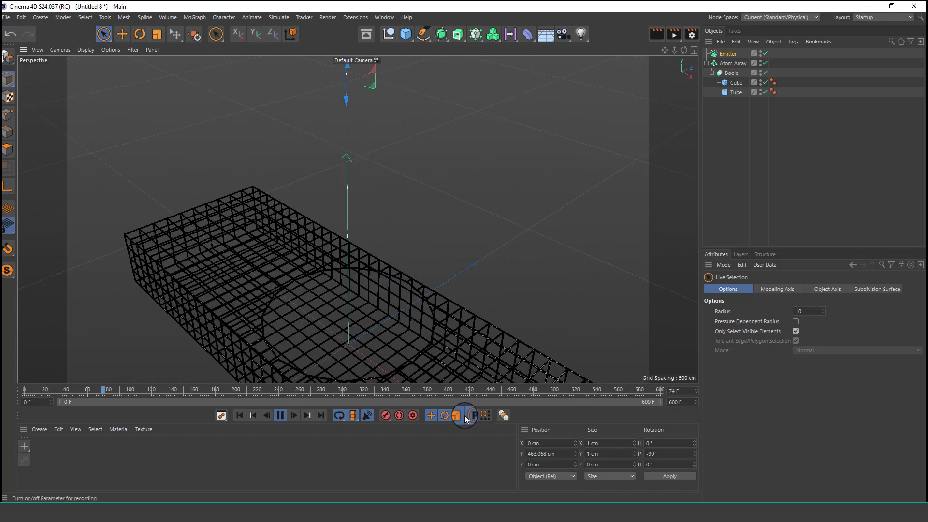
click(280, 415)
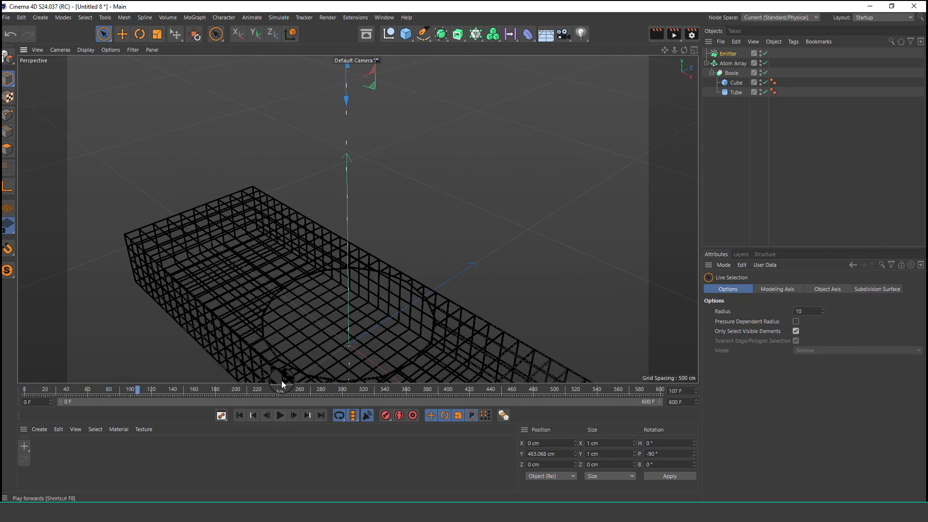
Step: Add a new cube primitive at the recess and scale it uniformly to about 39 cm
click(405, 35)
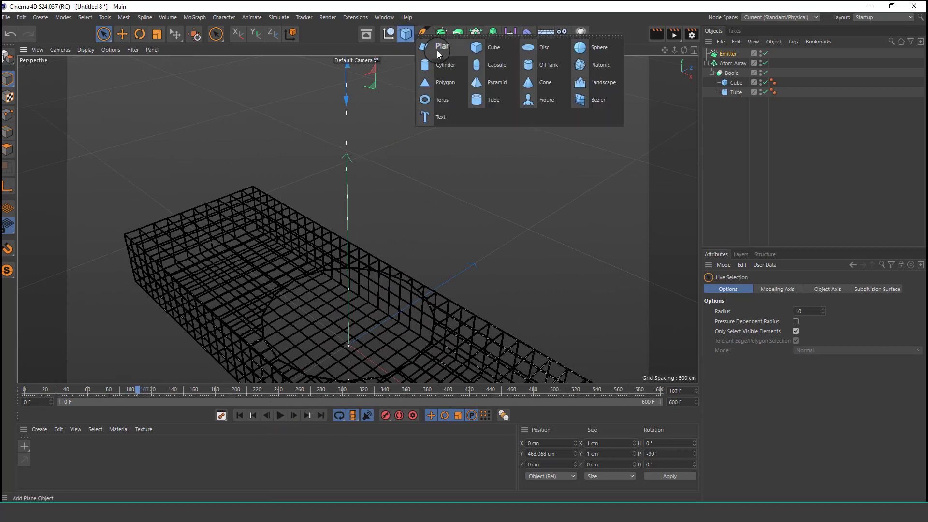
click(507, 51)
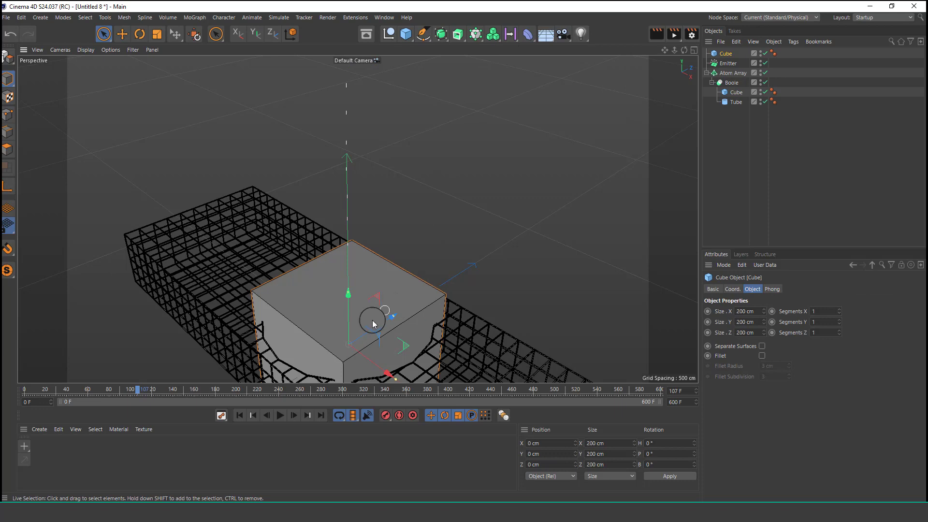
scroll(378, 228, up, 3)
scroll(378, 228, down, 3)
click(157, 34)
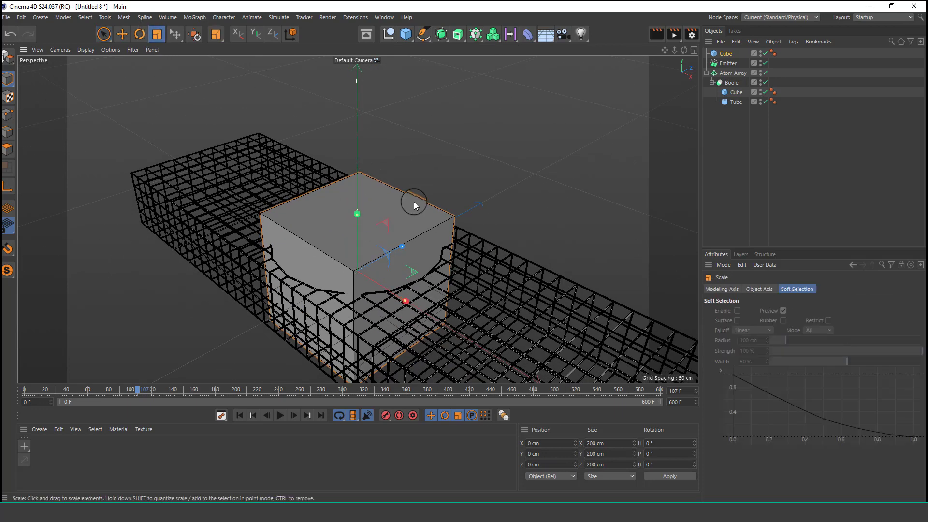
drag(414, 201, 191, 291)
drag(426, 225, 411, 227)
click(104, 34)
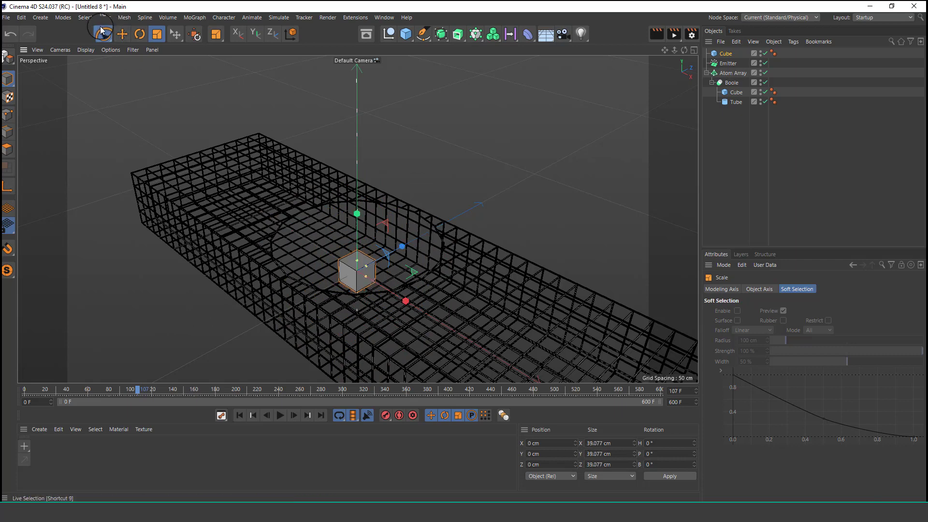
scroll(352, 200, down, 2)
alt+middle_drag(354, 200, 343, 209)
scroll(342, 210, up, 2)
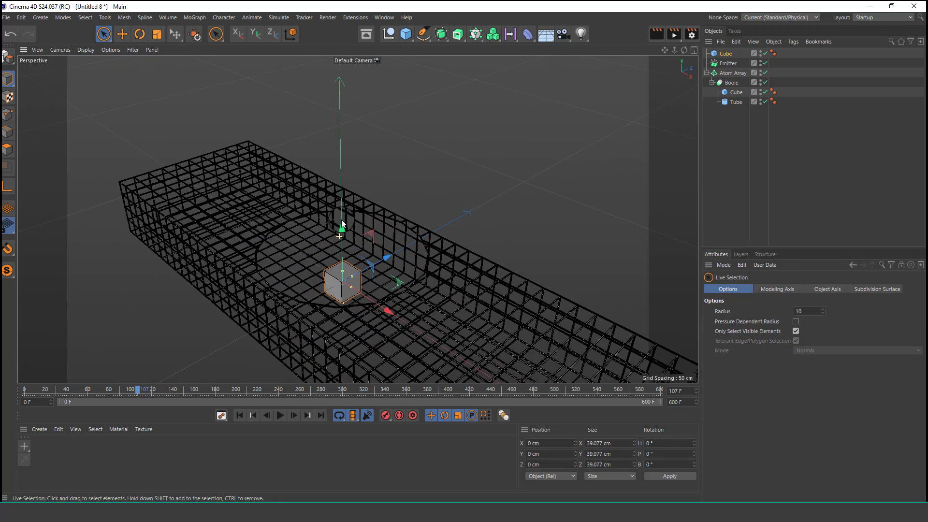
Step: Add a sphere with a radius of about 21.7 cm and raise it to a Y position of about 50.8 cm above the cube
drag(407, 38, 442, 61)
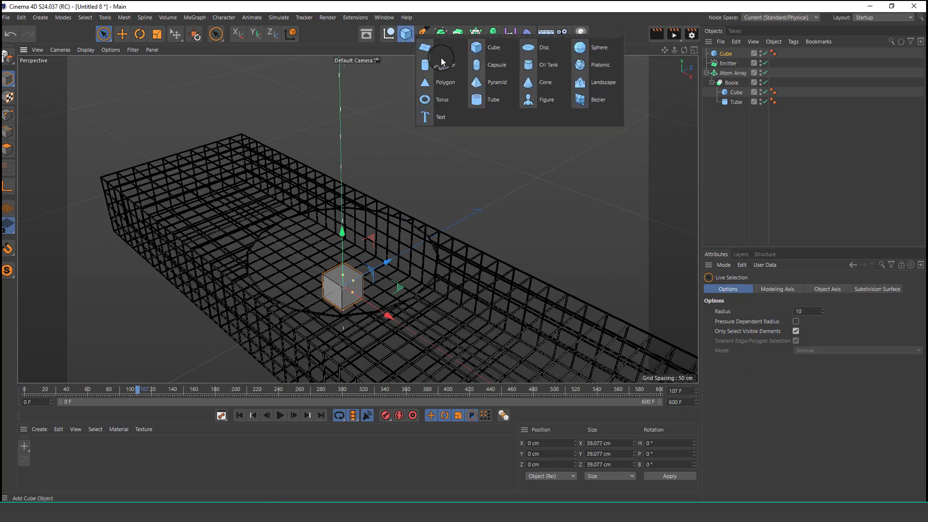
click(590, 54)
drag(399, 323, 341, 312)
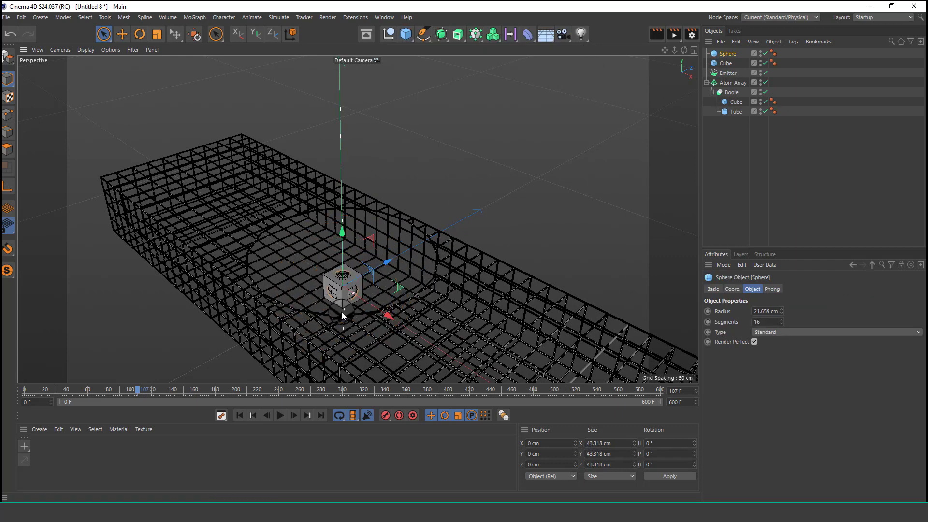
drag(344, 236, 344, 198)
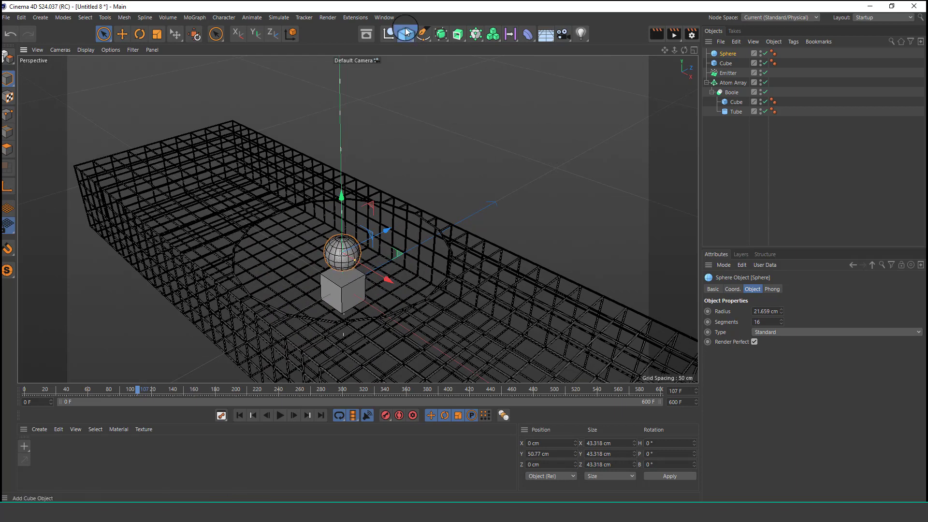
Step: Add a torus at the recess and scale it to a ring radius of about 29.8 cm and a pipe radius of about 8.8 cm
drag(406, 32, 447, 98)
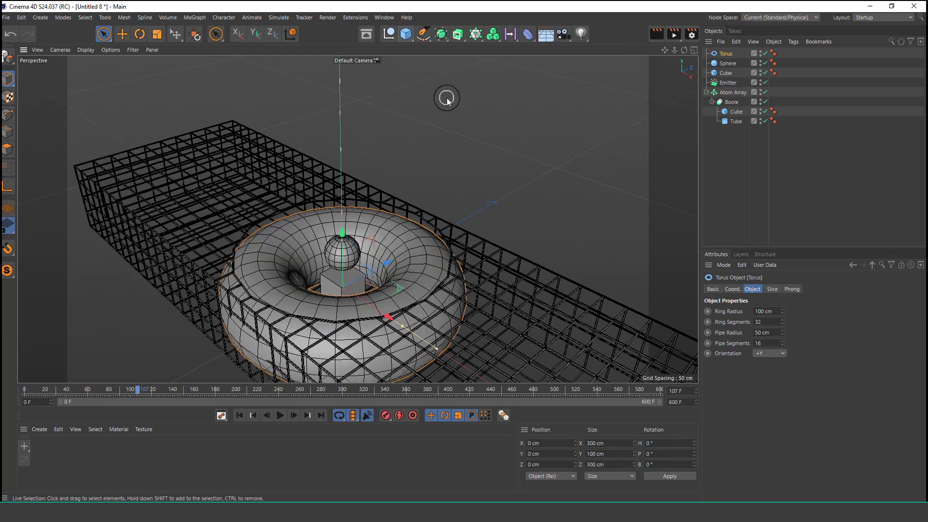
drag(436, 349, 363, 303)
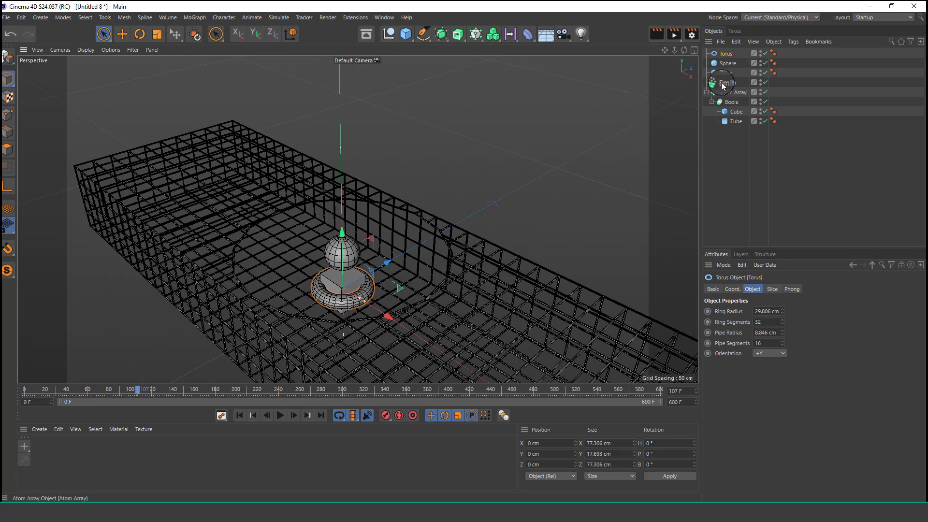
Step: Move the Emitter above the new primitives in the hierarchy and make the Torus, Sphere and Cube its children
drag(721, 82, 733, 48)
click(730, 64)
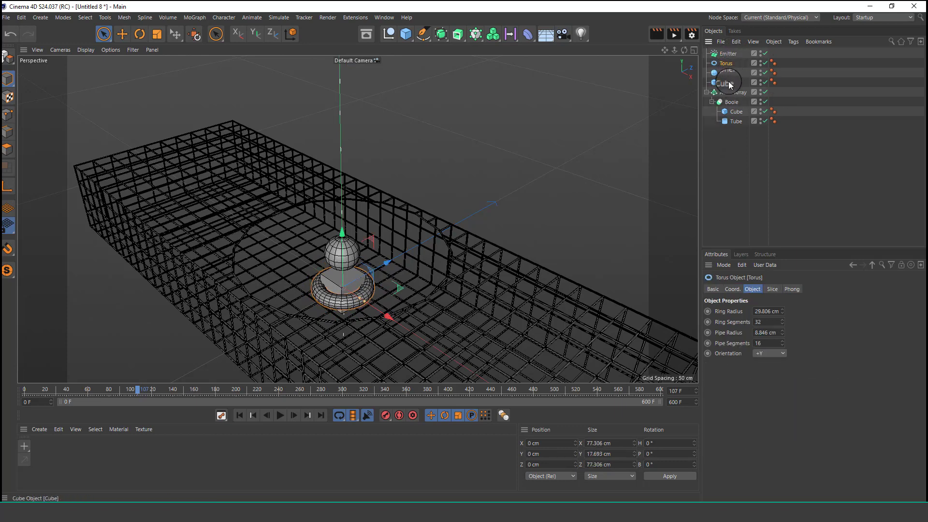
shift+click(728, 83)
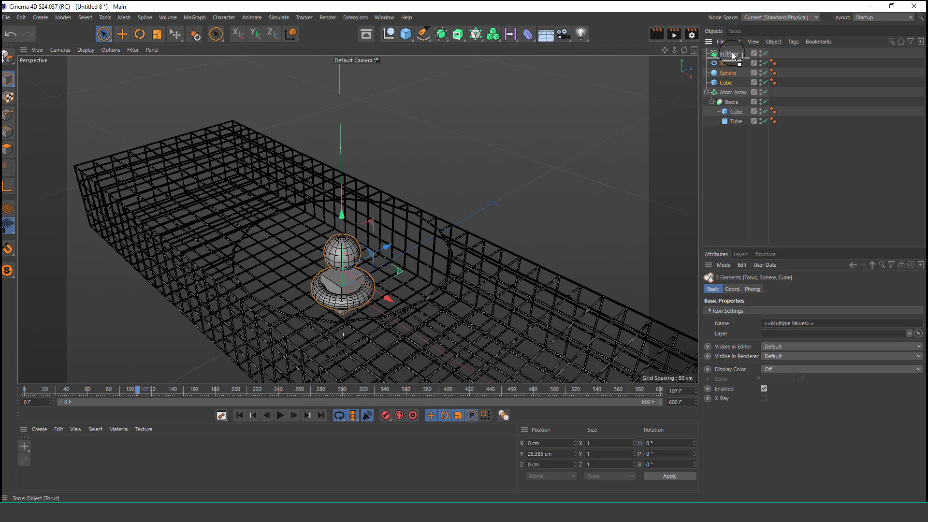
drag(733, 56, 730, 54)
click(728, 54)
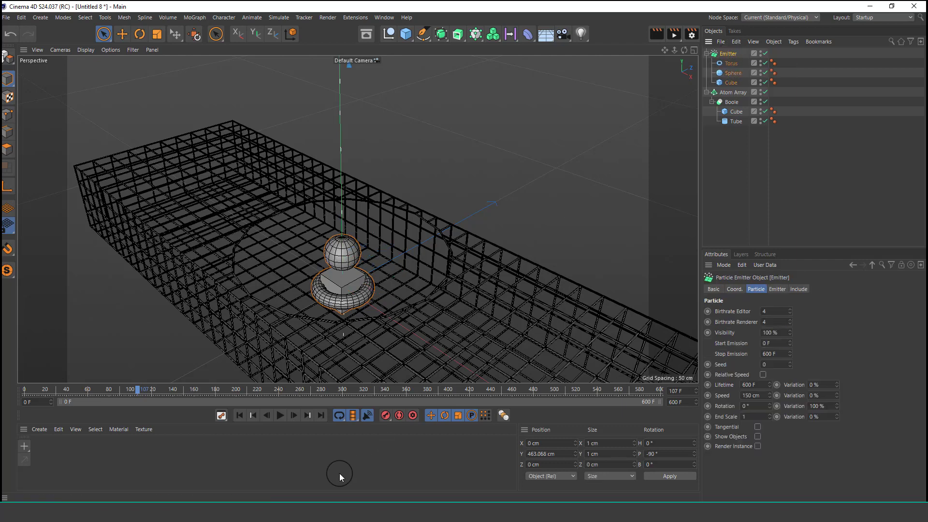
Step: Play the animation from the start, enable Show Objects on the Emitter, and stop playback after checking the emitted shapes
click(239, 415)
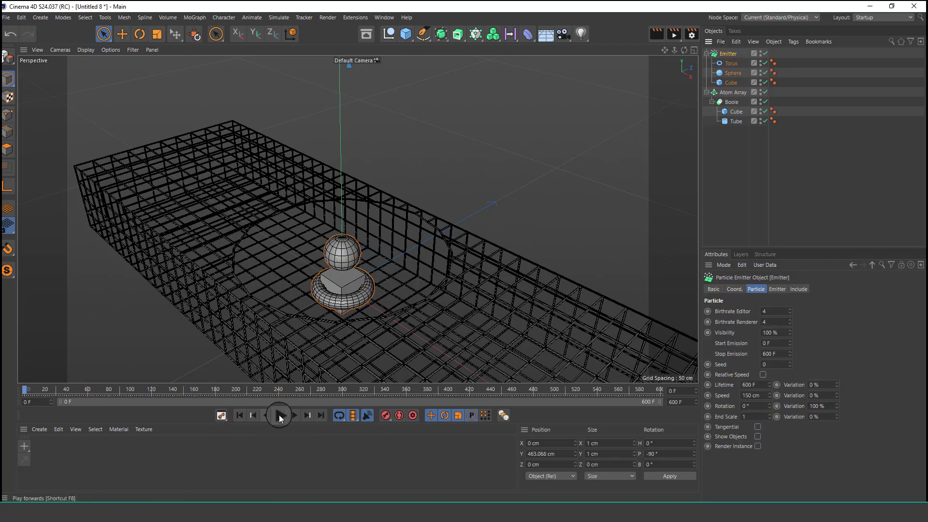
click(280, 414)
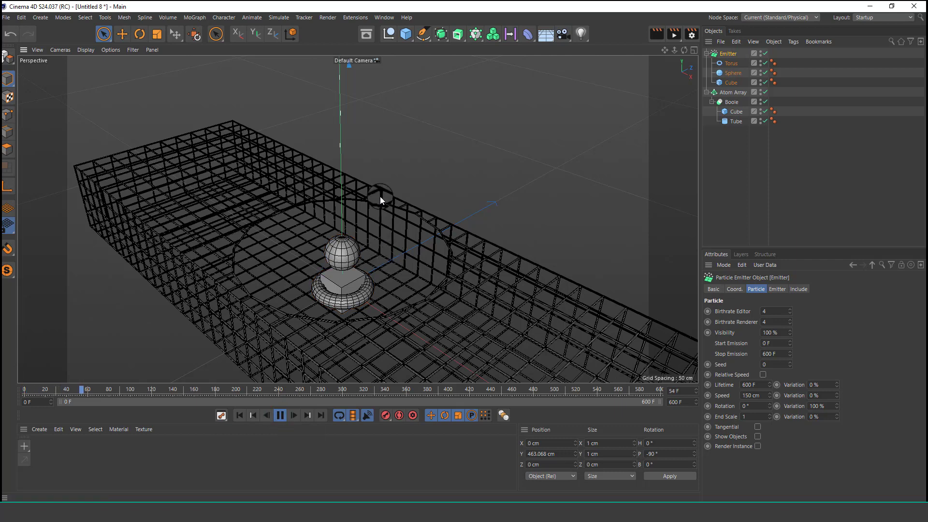
scroll(376, 218, down, 3)
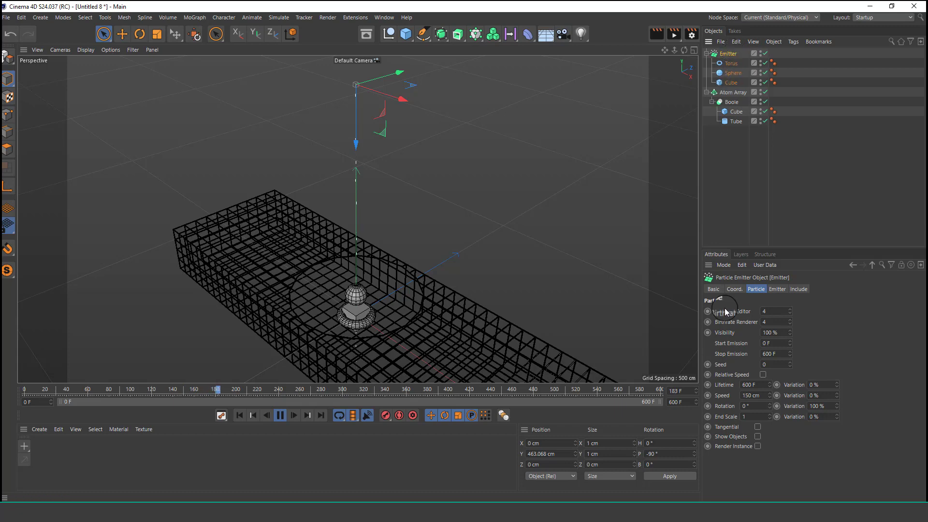
click(757, 436)
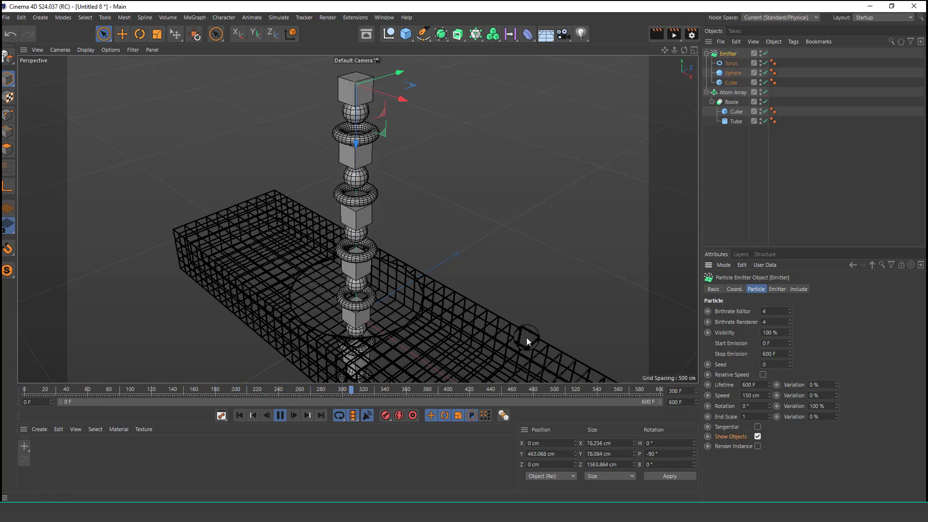
scroll(364, 200, up, 4)
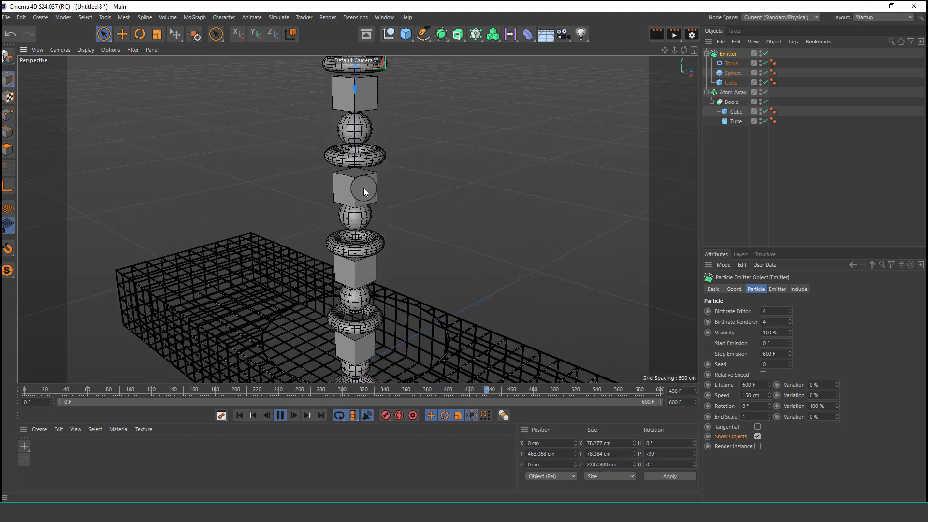
alt+drag(364, 190, 378, 158)
scroll(379, 158, up, 1)
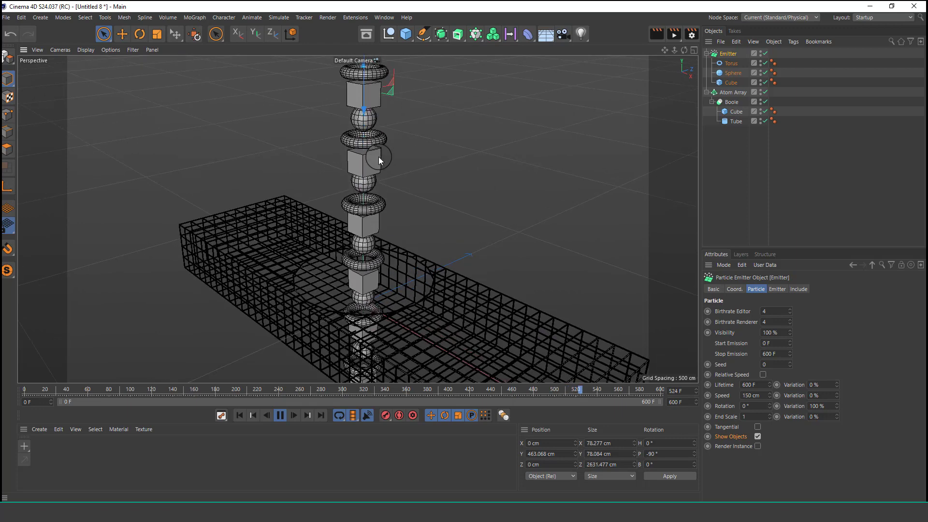
click(736, 61)
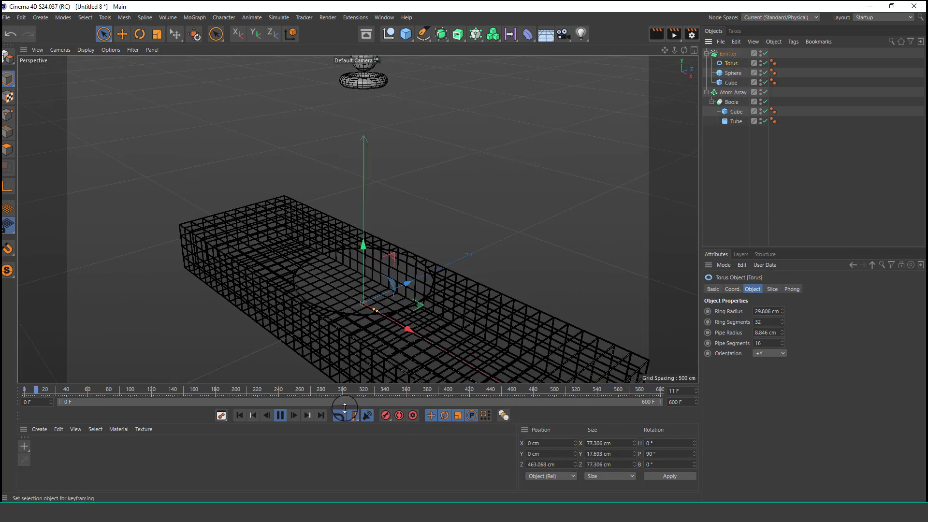
click(278, 415)
click(278, 415)
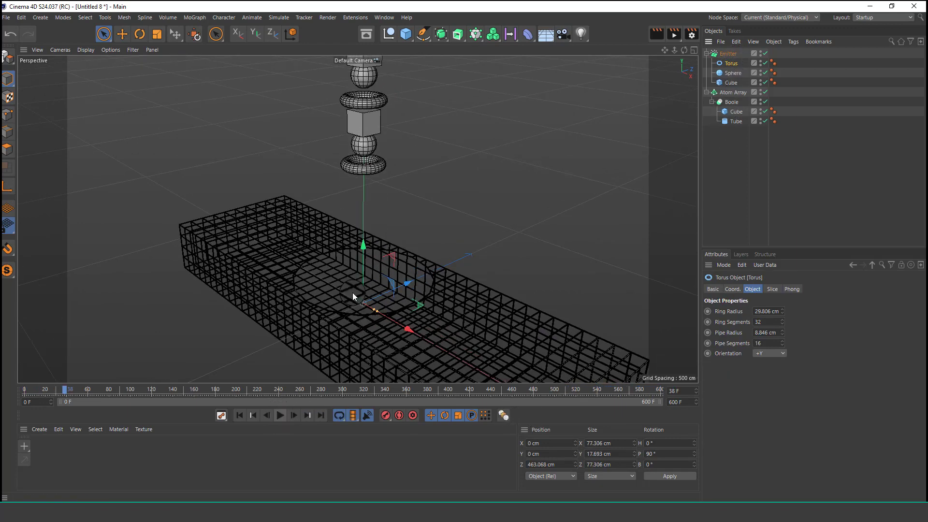
Step: Apply a Rigid Body simulation tag to the Emitter
click(727, 53)
click(793, 42)
mouse_move(804, 164)
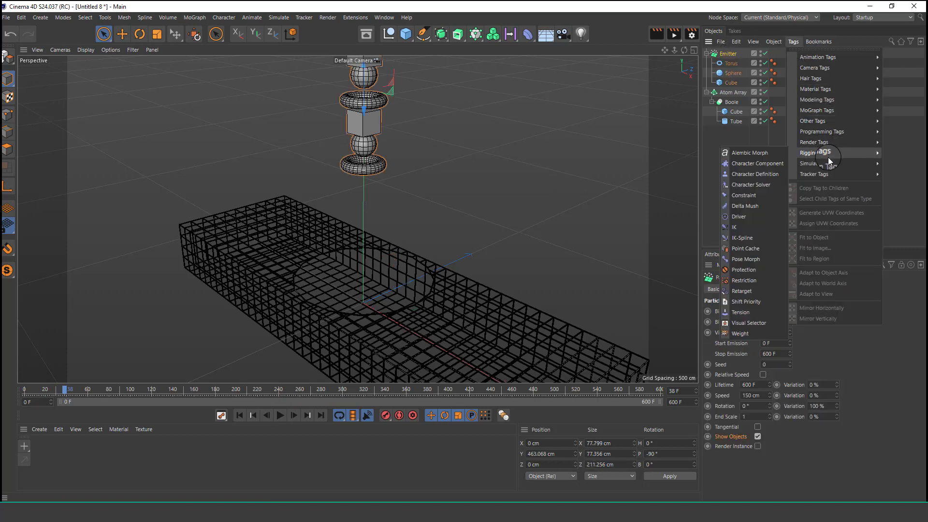
click(775, 165)
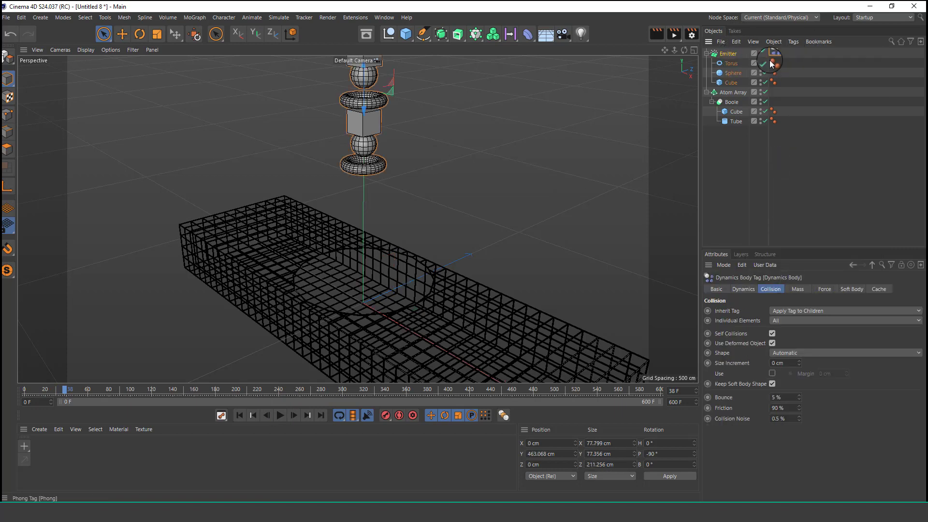
Step: Apply a Rigid Body simulation tag to the Atom Array slab
click(728, 94)
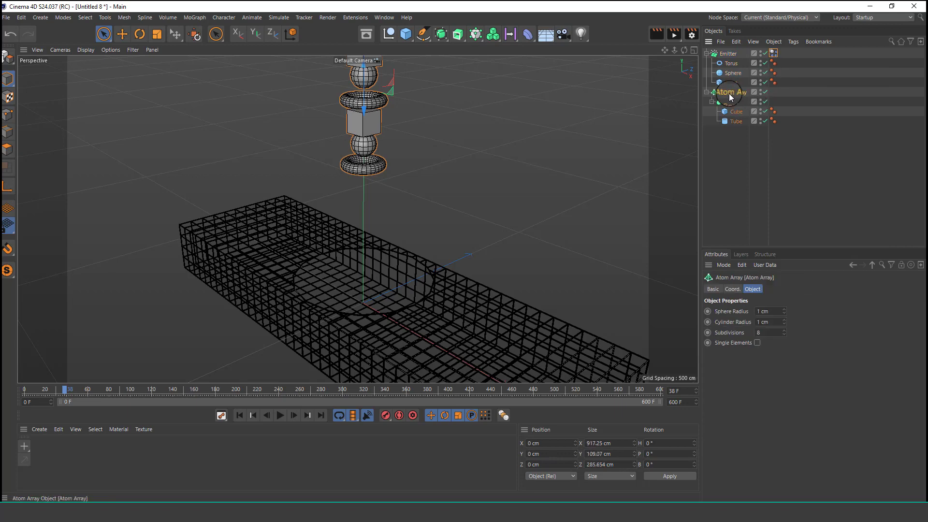
click(793, 41)
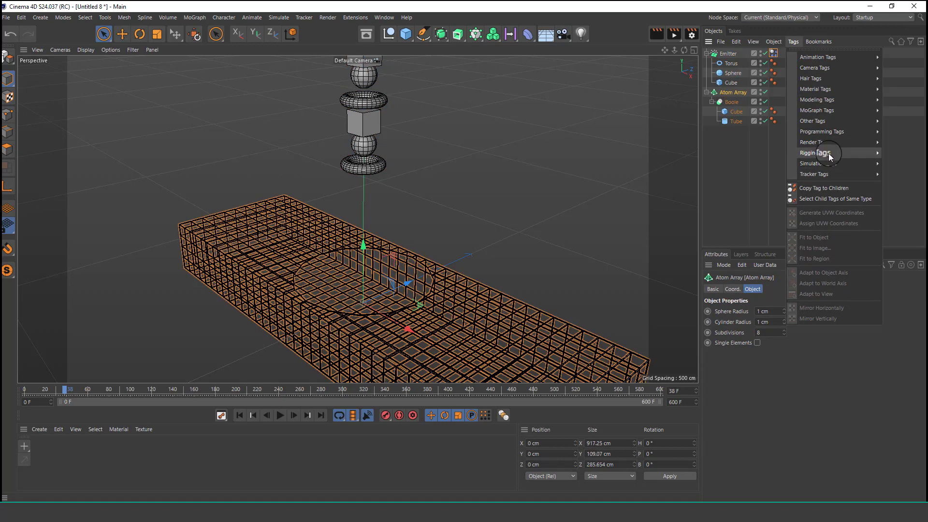
mouse_move(829, 153)
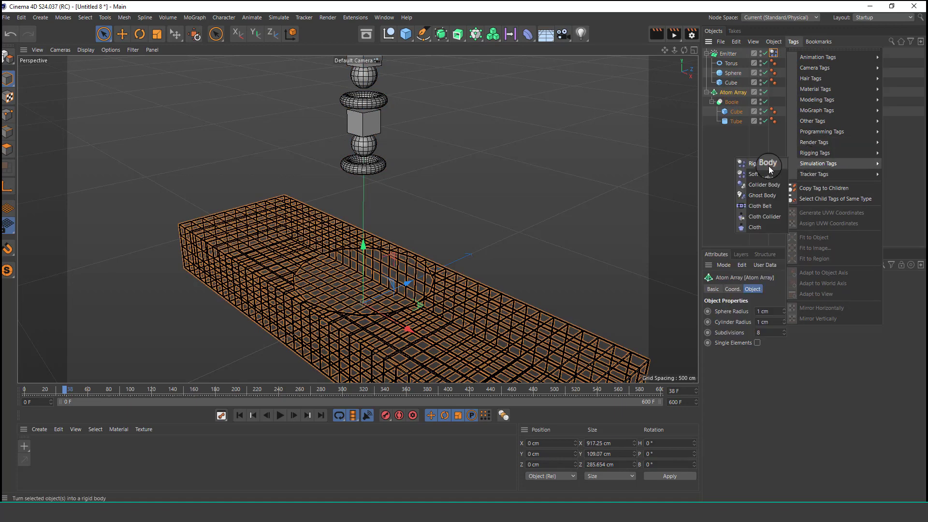
click(770, 166)
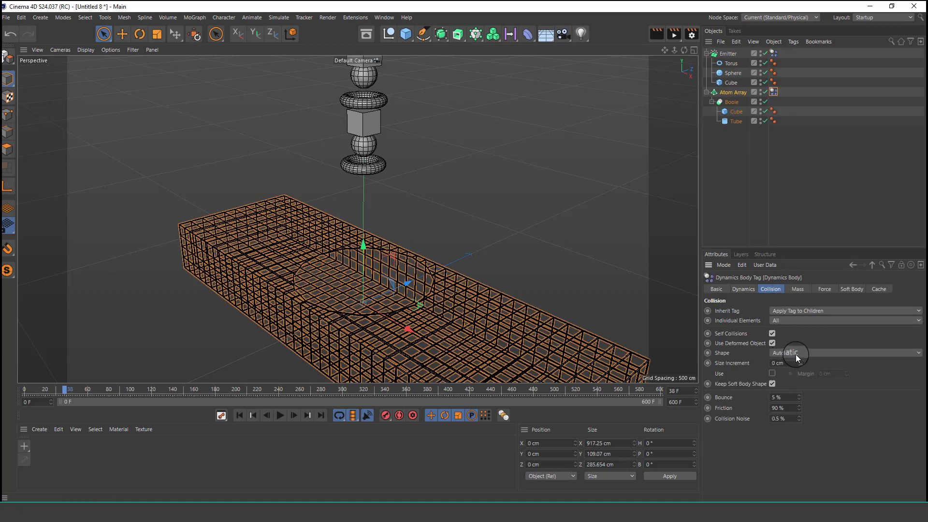
Step: Replay the simulation from the first frame several times to check how the slab and emitted shapes behave, then rewind it
click(239, 415)
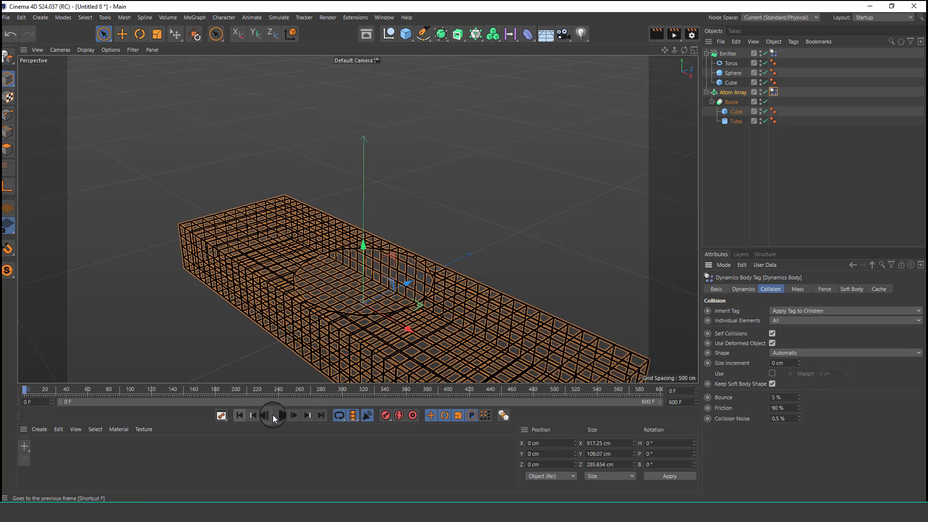
click(278, 417)
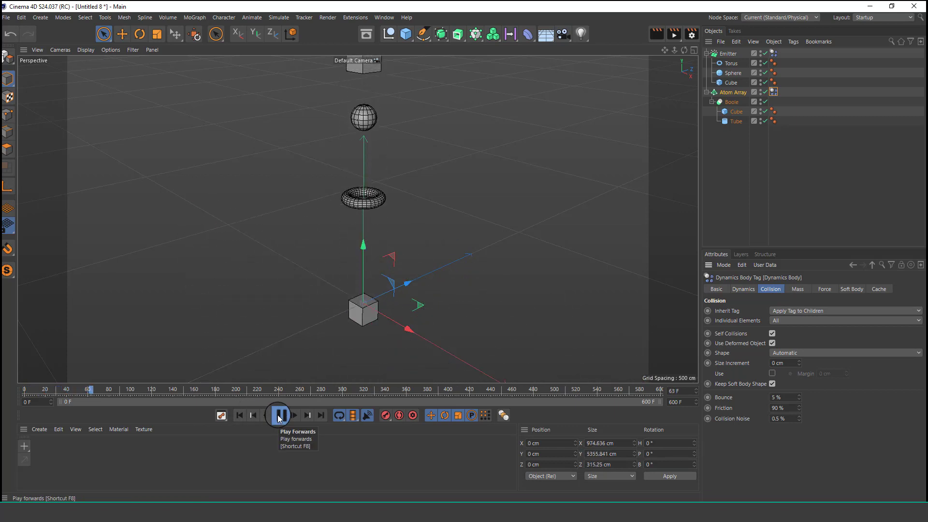
click(279, 416)
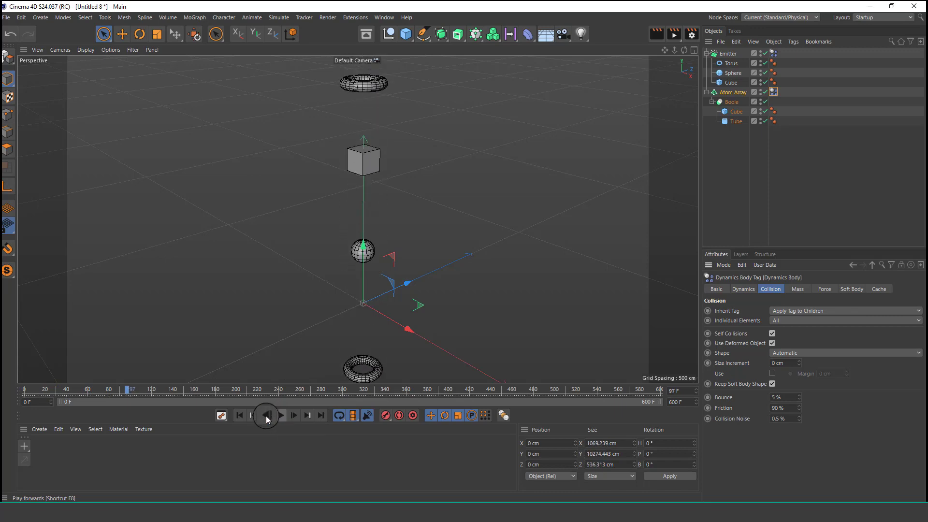
click(239, 415)
click(280, 417)
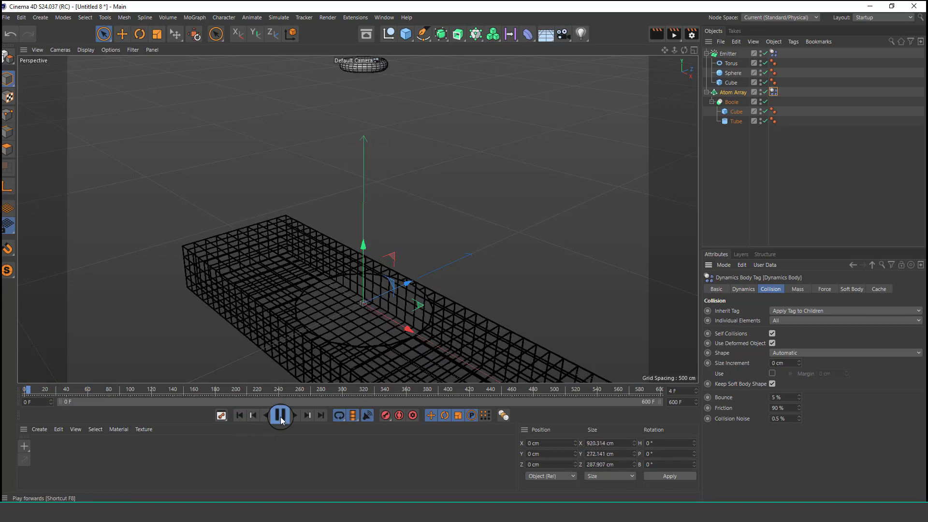
click(280, 415)
click(239, 415)
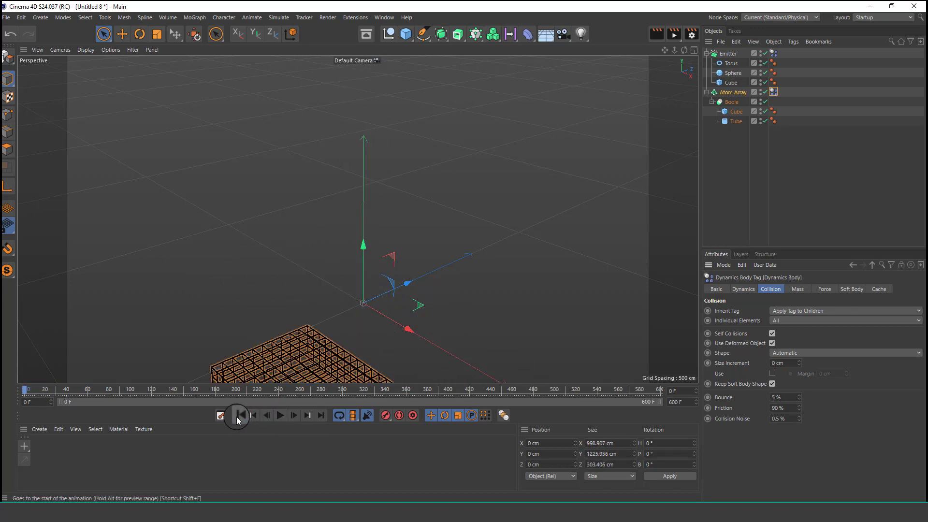
click(280, 415)
click(280, 415)
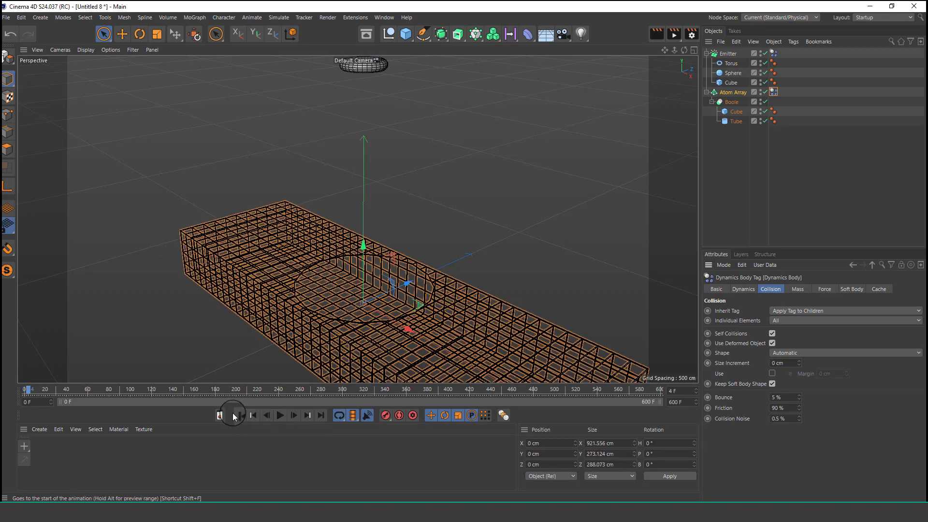
click(239, 415)
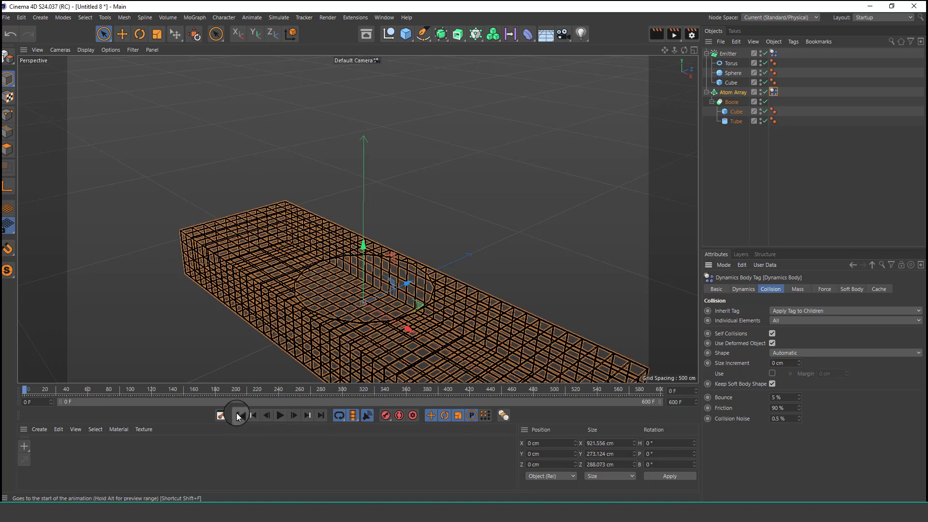
Step: Set the collision Shape of the Atom Array's dynamics tag to Static Mesh
click(773, 92)
click(776, 289)
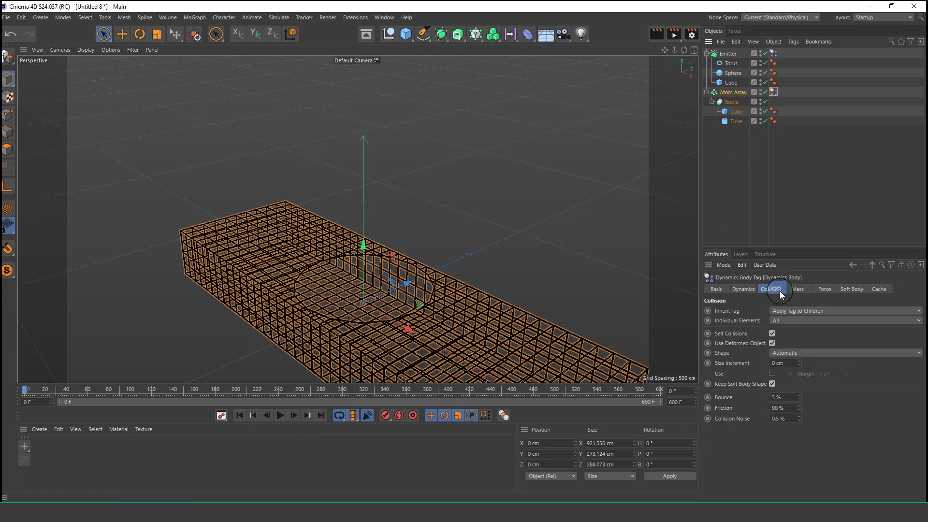
click(802, 351)
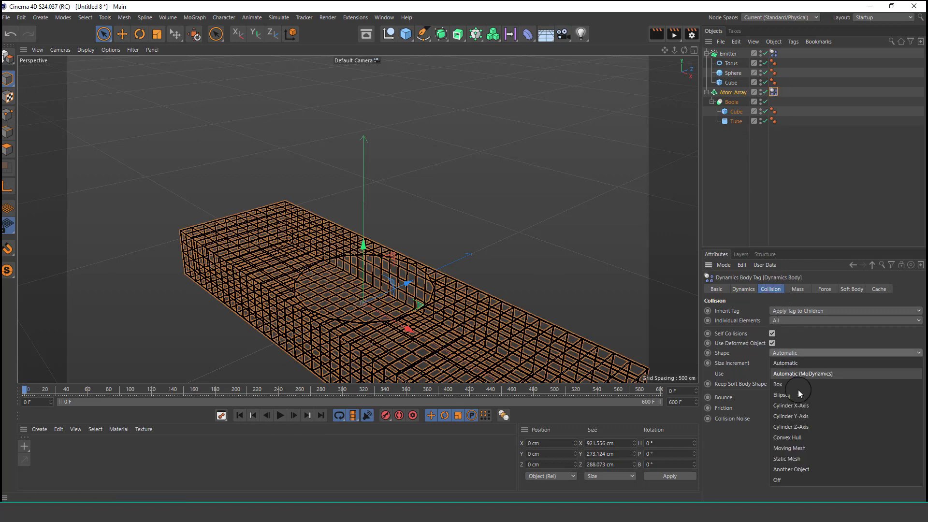
click(803, 450)
click(802, 455)
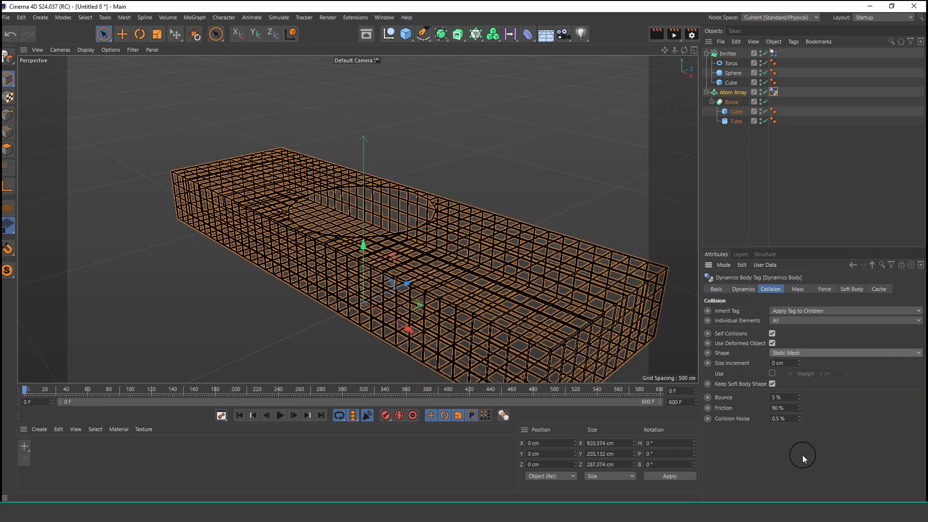
Step: Play the simulation and examine up close how the emitted shapes collide with the slab's recess
click(279, 415)
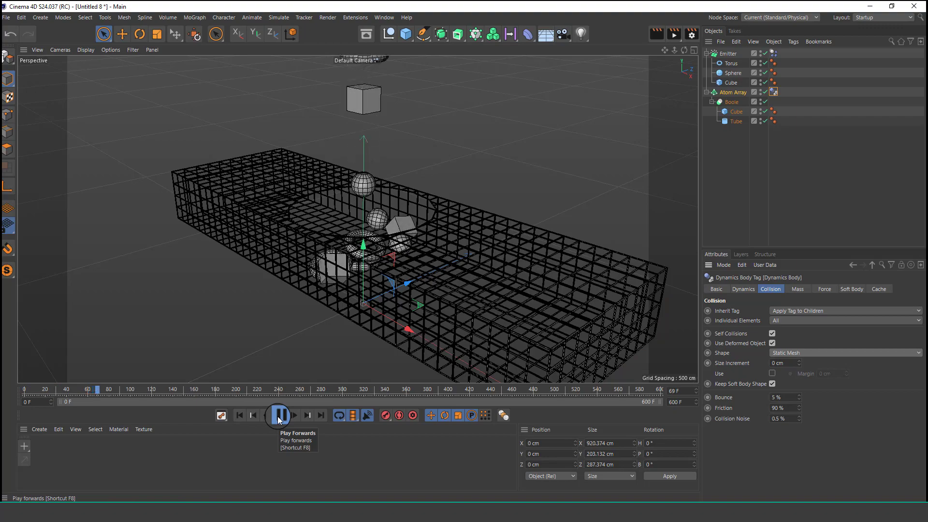
scroll(384, 193, up, 2)
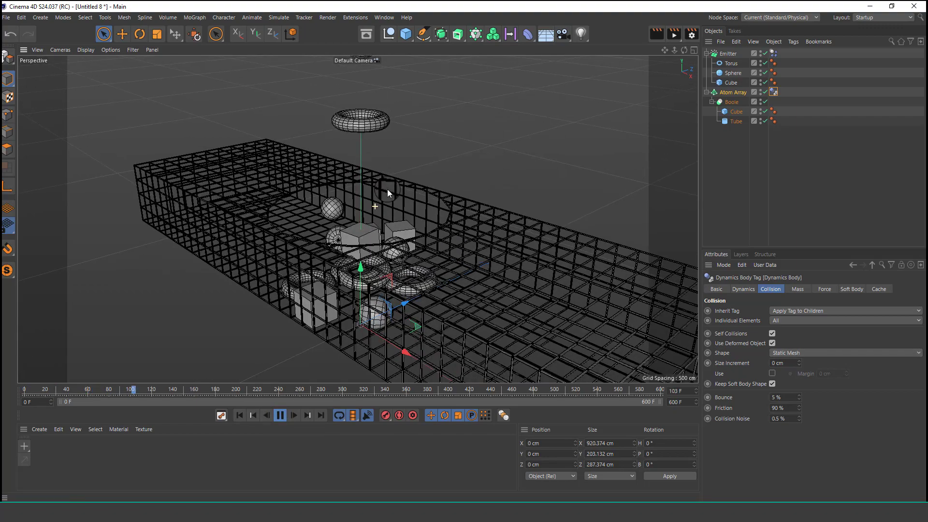
alt+right_drag(387, 190, 394, 178)
alt+right_drag(359, 292, 356, 312)
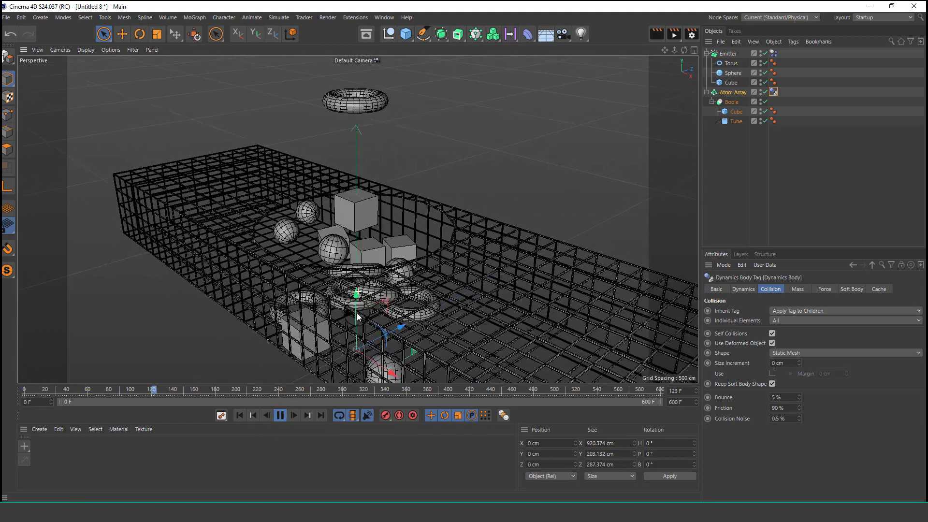
Step: Stop and rewind the simulation, then delete the Cube and Torus from the Emitter
mouse_move(362, 289)
alt+mouse_down()
mouse_move(436, 311)
mouse_move(366, 296)
alt+mouse_up()
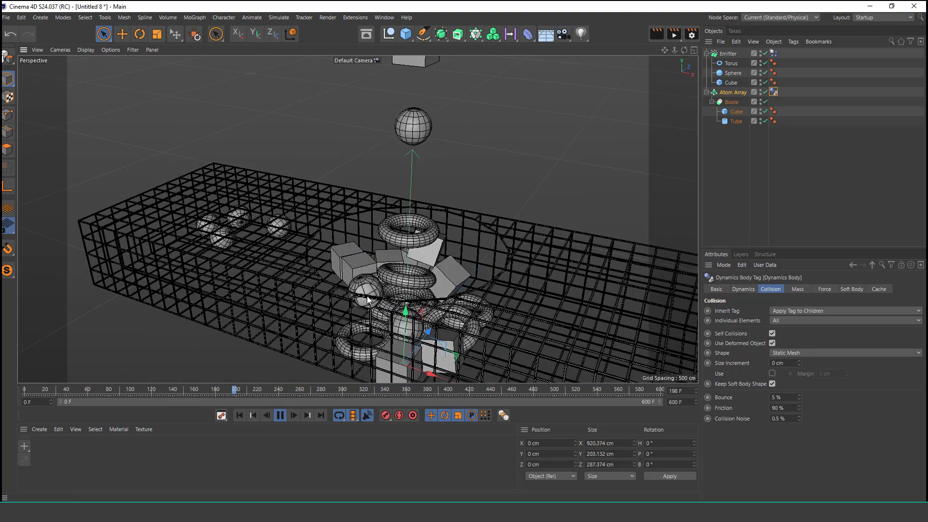
click(735, 114)
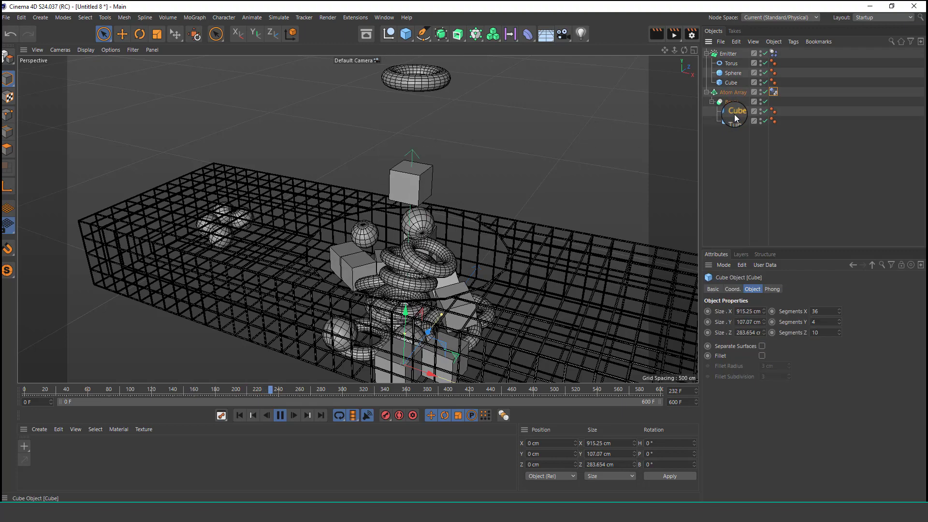
click(730, 84)
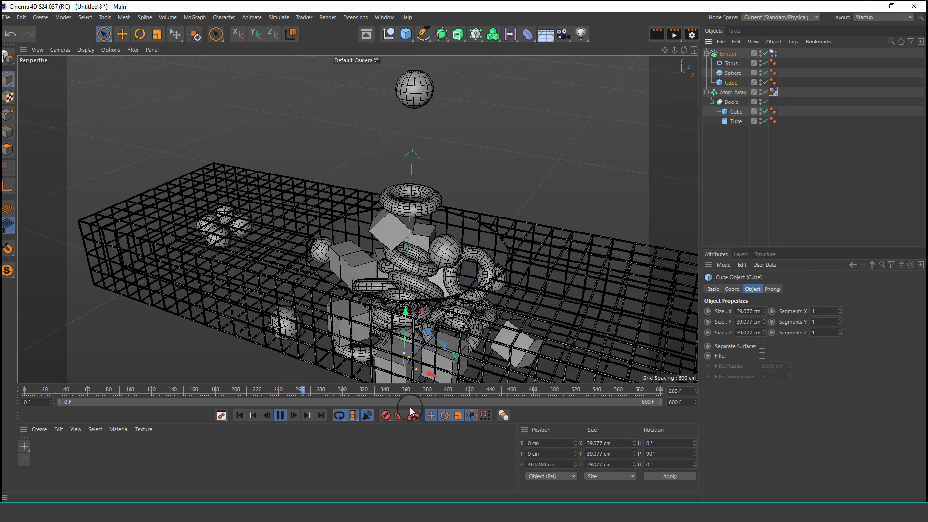
click(280, 415)
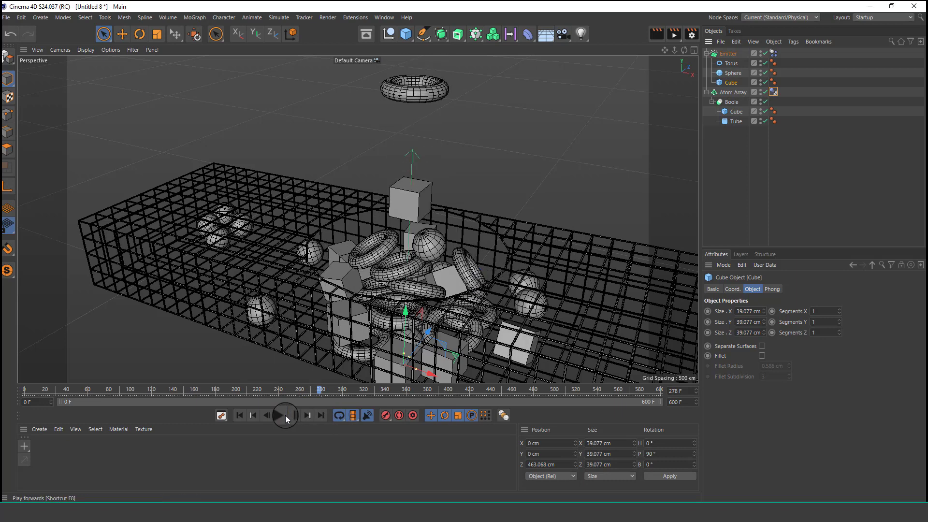
click(239, 415)
key(Delete)
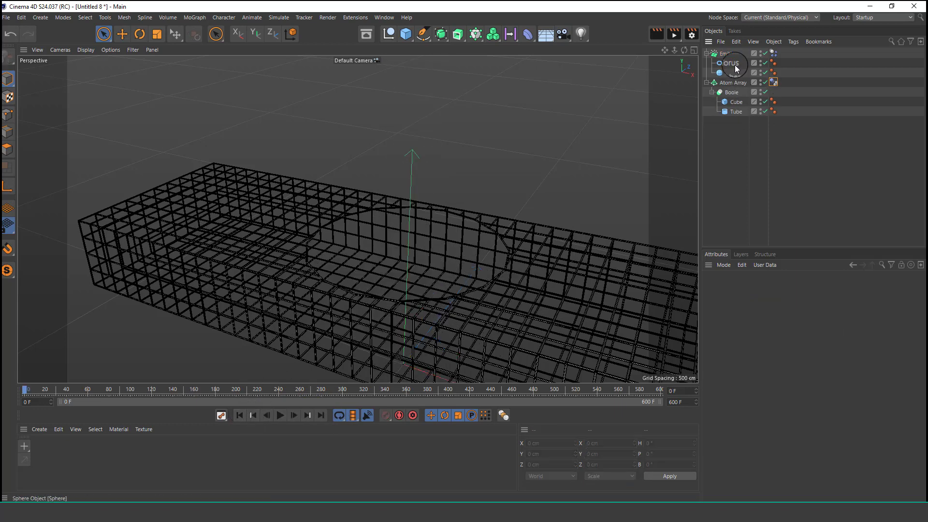
click(732, 63)
key(Delete)
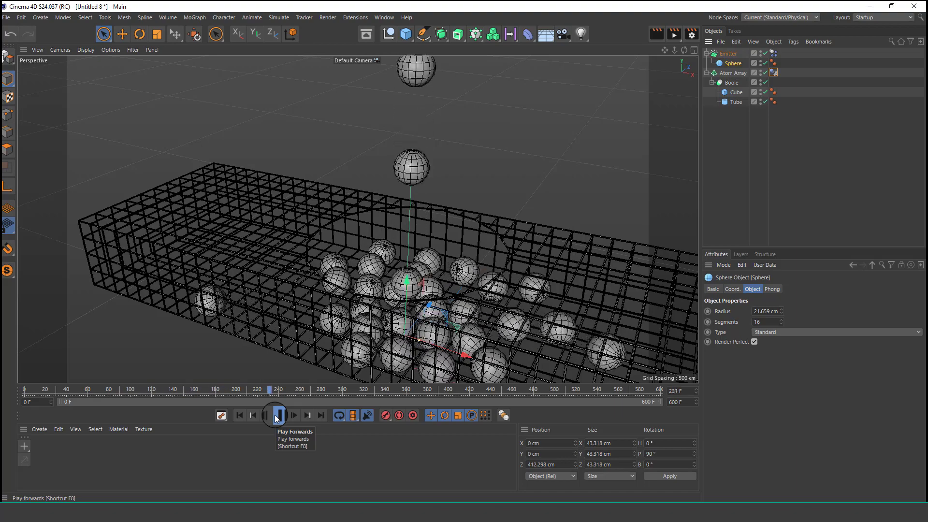
Step: Play the simulation and examine from several angles how the emitted spheres pile up inside the slab
scroll(365, 289, down, 3)
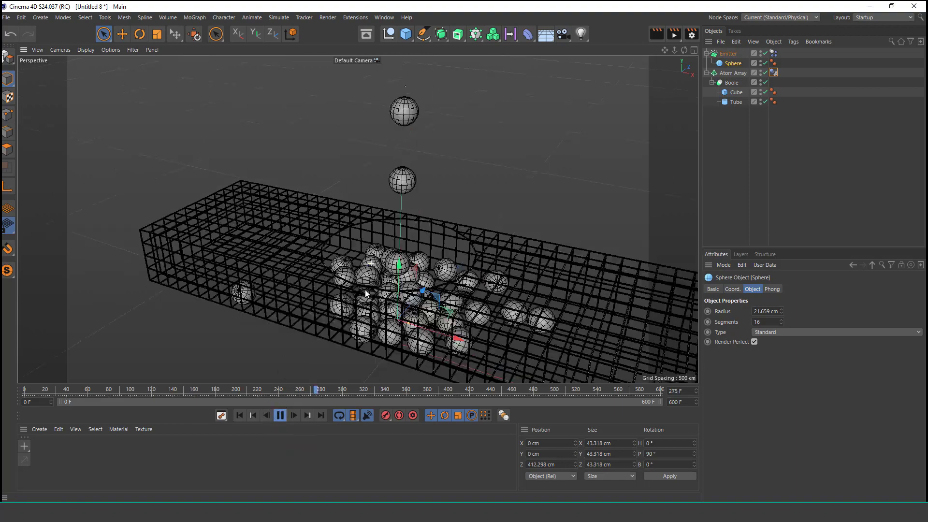
alt+middle_drag(379, 252, 372, 238)
scroll(377, 222, up, 3)
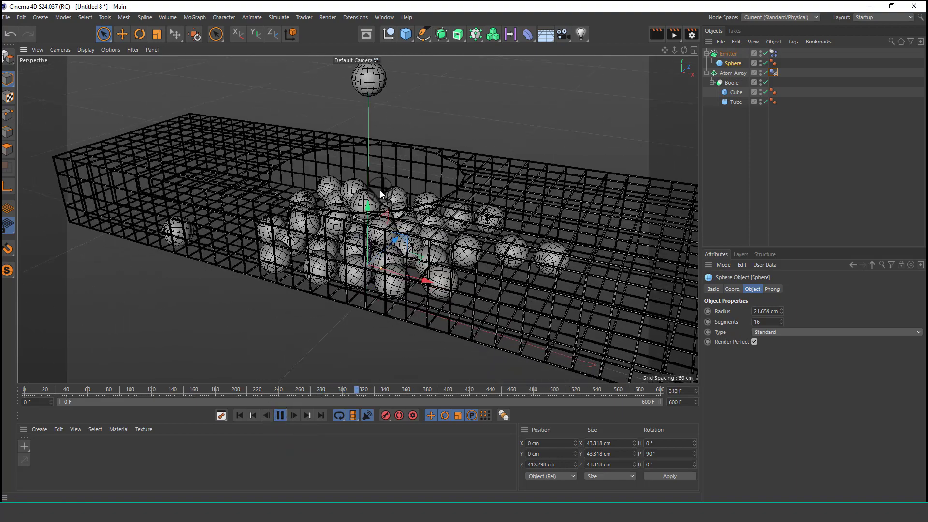
alt+drag(380, 190, 389, 211)
scroll(393, 214, up, 2)
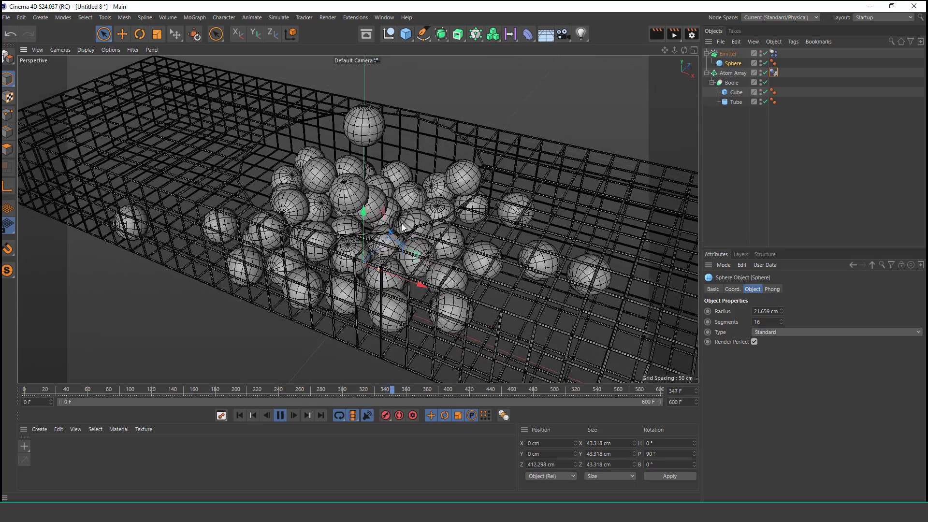
scroll(398, 222, down, 1)
alt+middle_drag(410, 227, 388, 197)
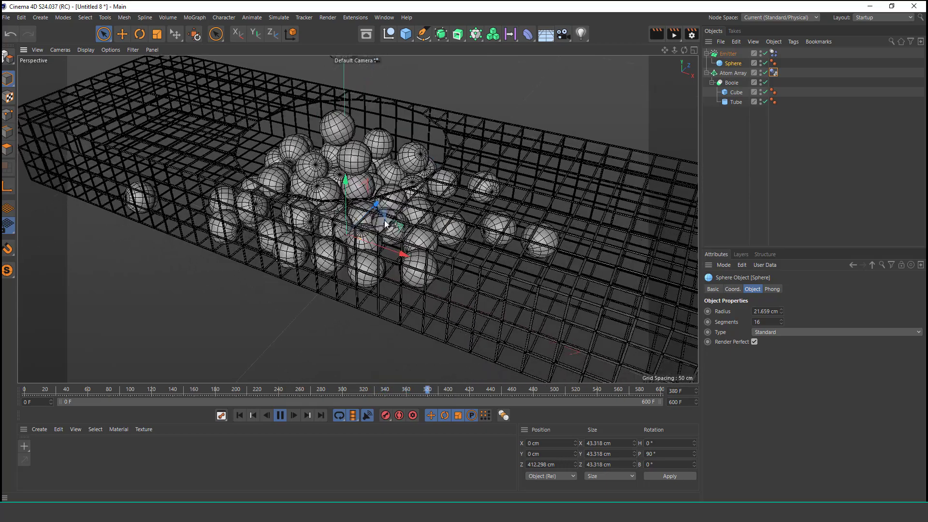
scroll(385, 217, down, 1)
alt+drag(394, 205, 375, 225)
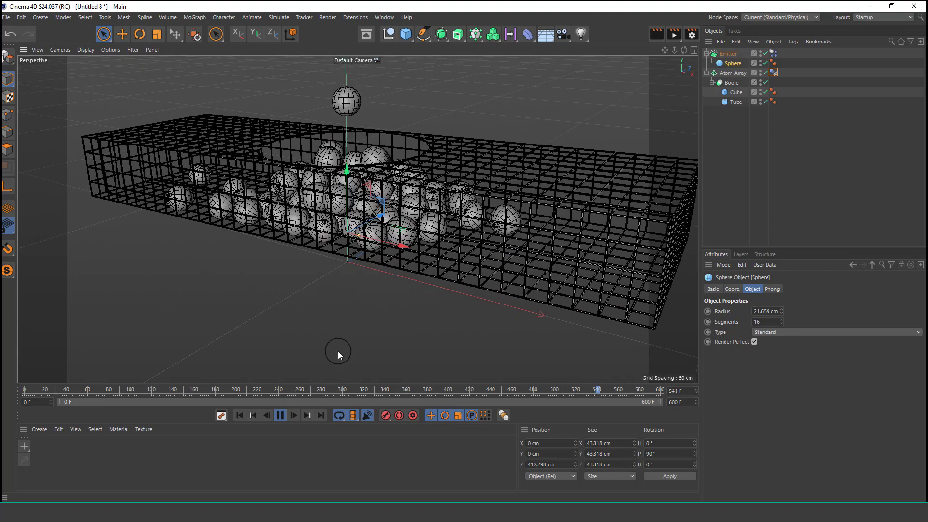
scroll(306, 218, down, 2)
alt+drag(307, 216, 312, 229)
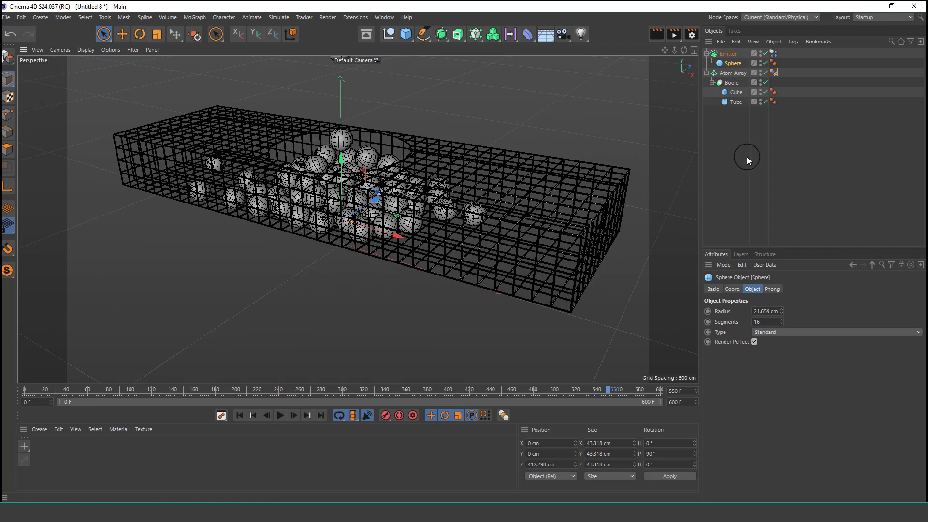
Step: Add a Null object and apply a Vibrate animation tag to it
click(389, 34)
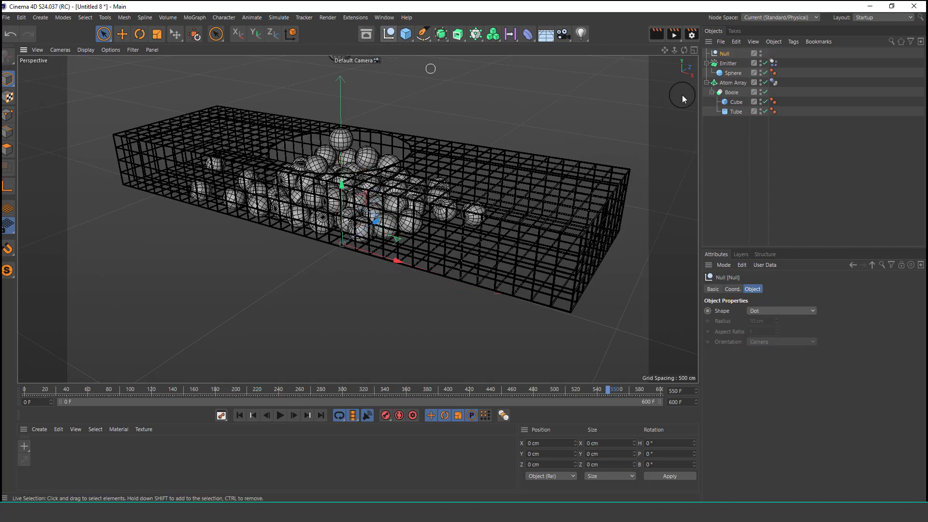
click(794, 42)
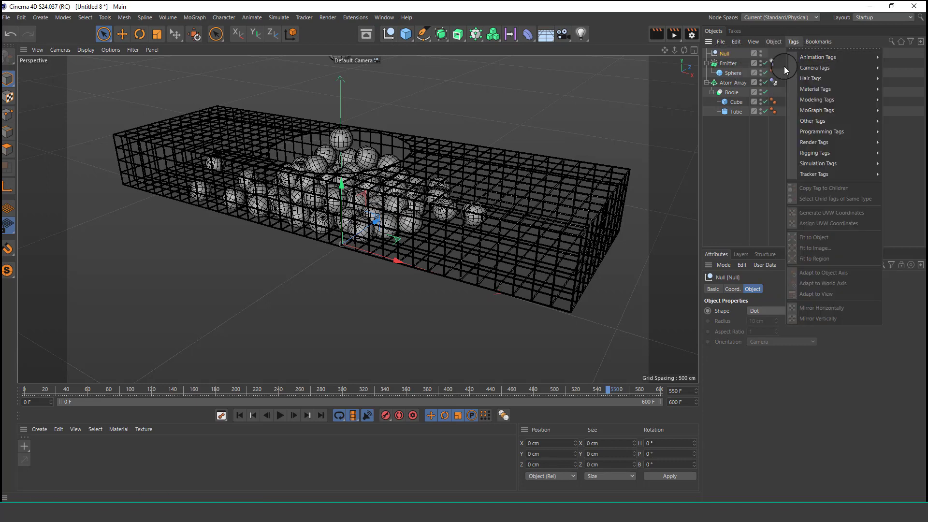
mouse_move(815, 61)
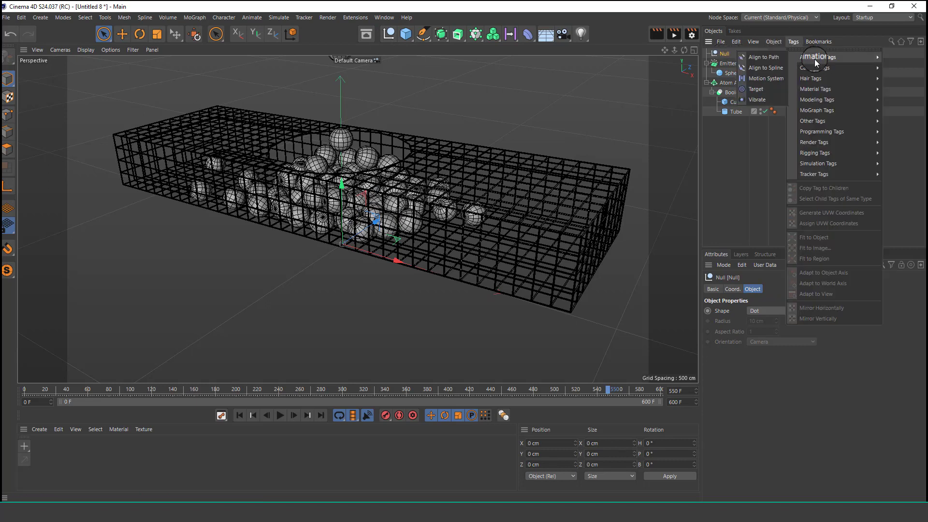
click(772, 101)
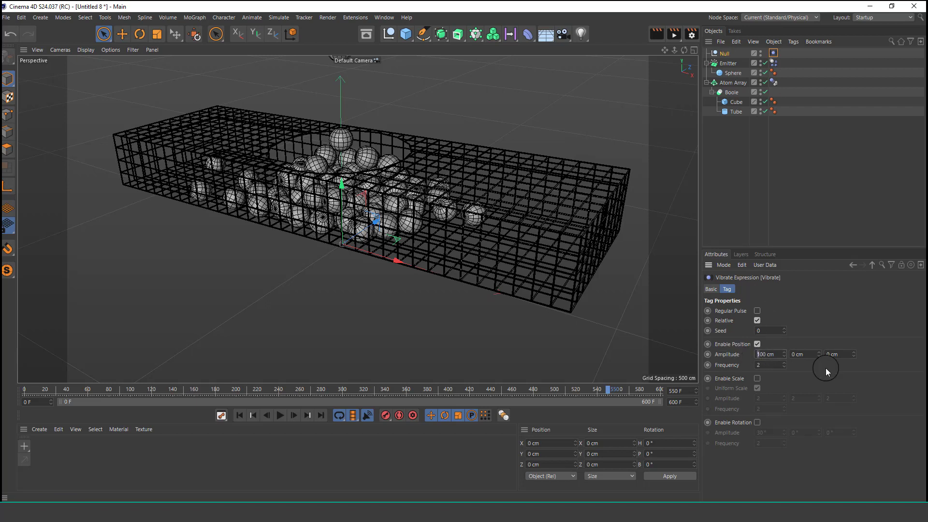
Step: Set the Vibrate tag's position amplitude to 700 cm in X and 770 cm in Z with frequency 0.3, and play the animation
text(700)
click(827, 354)
text(7)
click(768, 365)
click(280, 416)
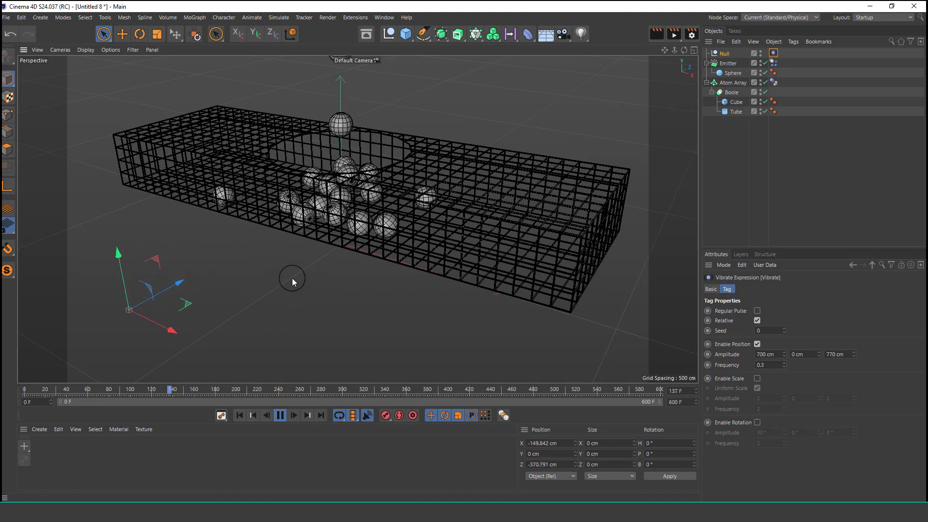
alt+drag(294, 280, 276, 294)
Step: Set the Vibrate tag's Z position amplitude to 3 cm, check the Null's motion during playback, and rewind
drag(845, 356, 732, 360)
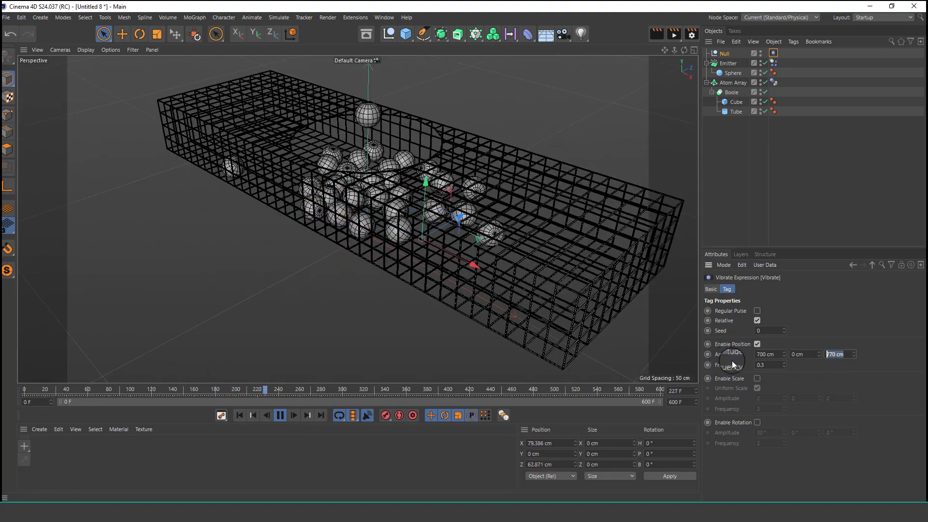
key(BackSpace)
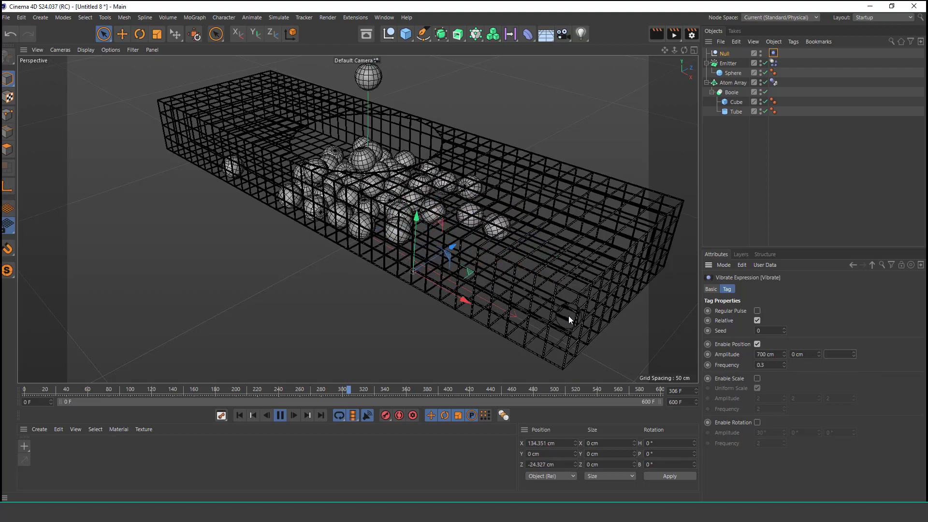
text(3)
mouse_move(367, 256)
mouse_down()
mouse_move(315, 259)
mouse_move(236, 243)
mouse_move(238, 234)
mouse_move(337, 232)
mouse_move(367, 271)
mouse_up()
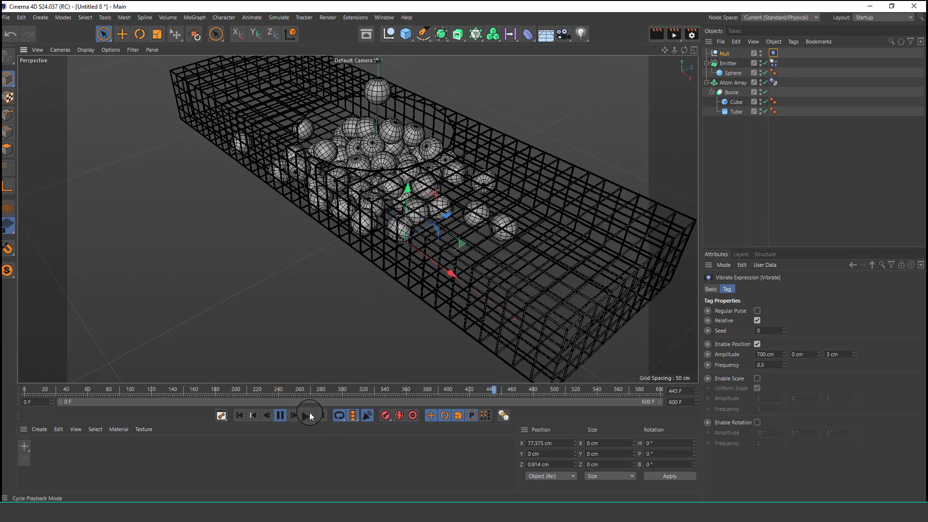
click(280, 415)
click(240, 415)
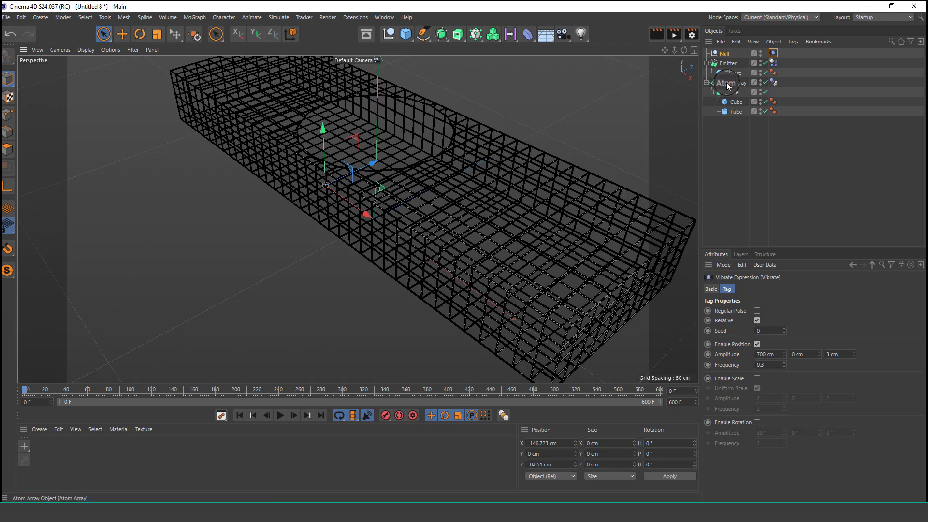
Step: Make the Atom Array a child of the Null, check the vibrating slab with the falling spheres during playback, and rewind
drag(732, 56, 731, 57)
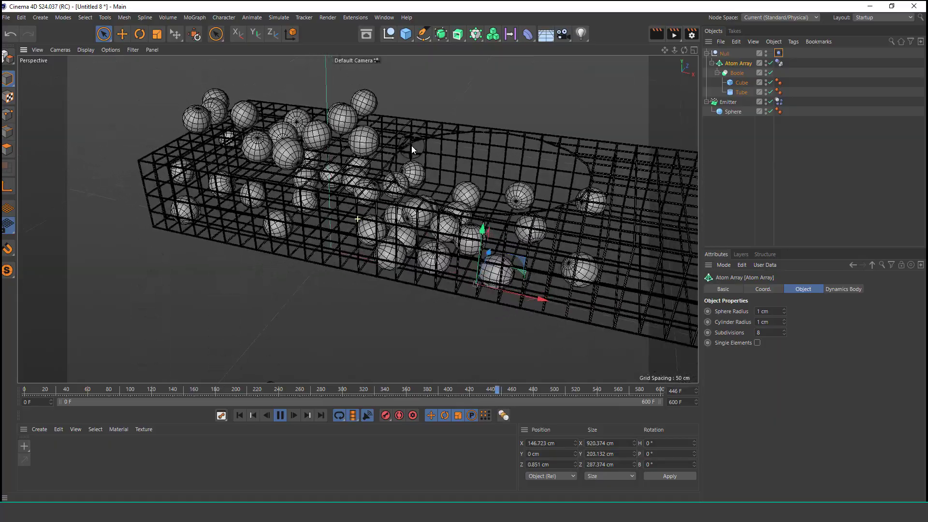
alt+drag(410, 146, 462, 249)
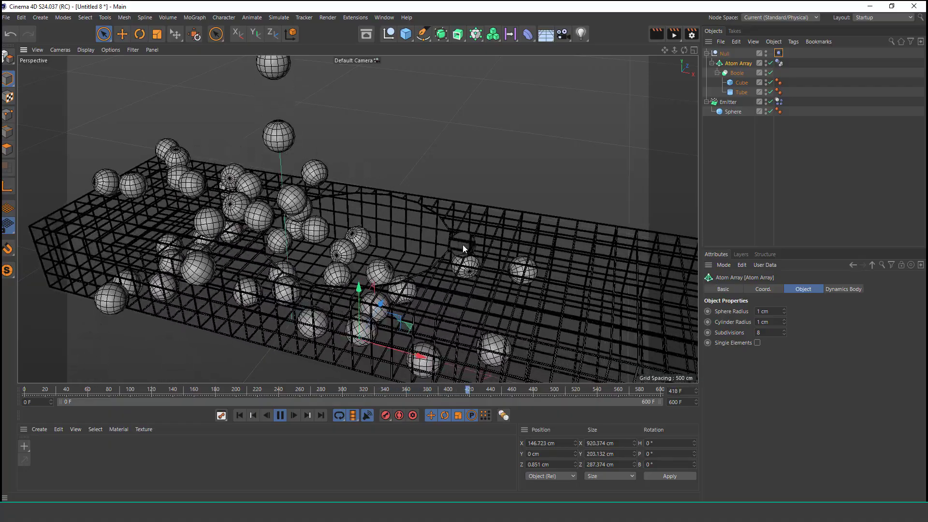
click(280, 415)
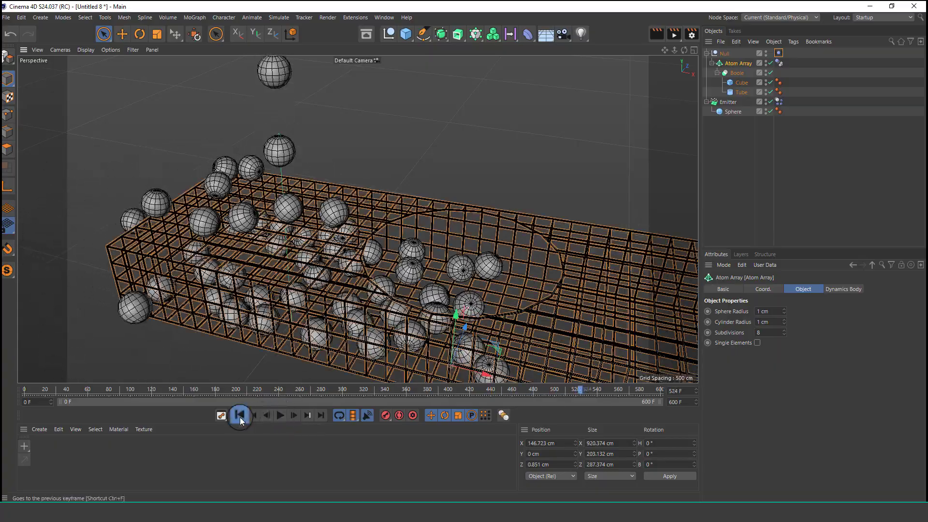
click(239, 416)
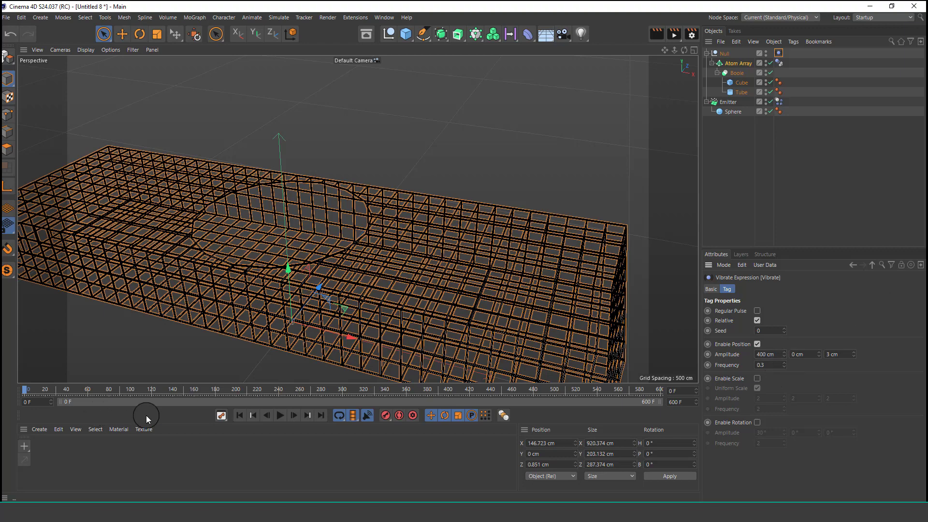
Step: Replay the simulation, set the Vibrate tag's X position amplitude to -400 cm, and rewind to the first frame
click(279, 416)
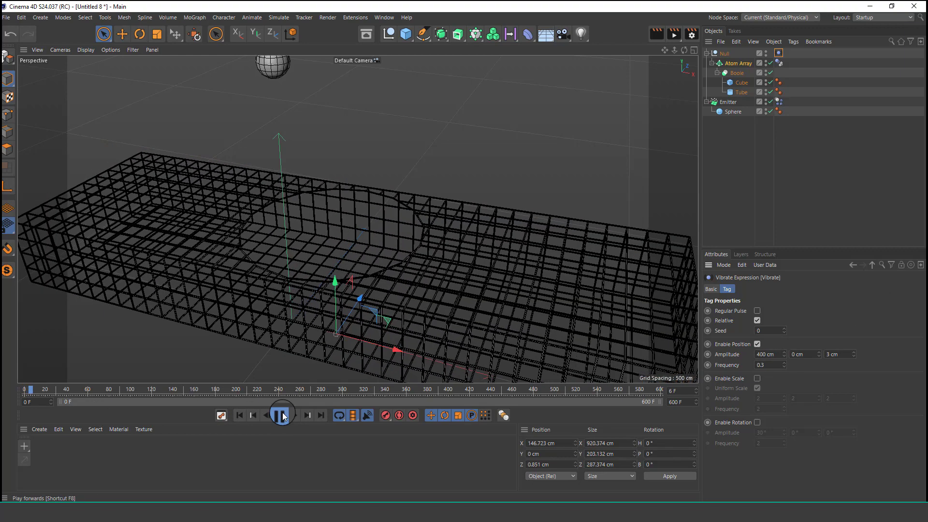
click(740, 167)
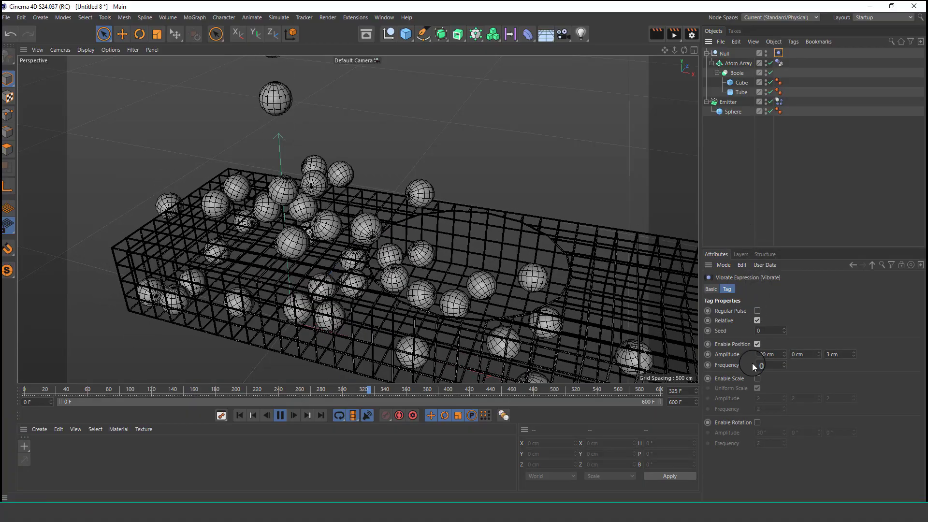
click(758, 354)
text(-40)
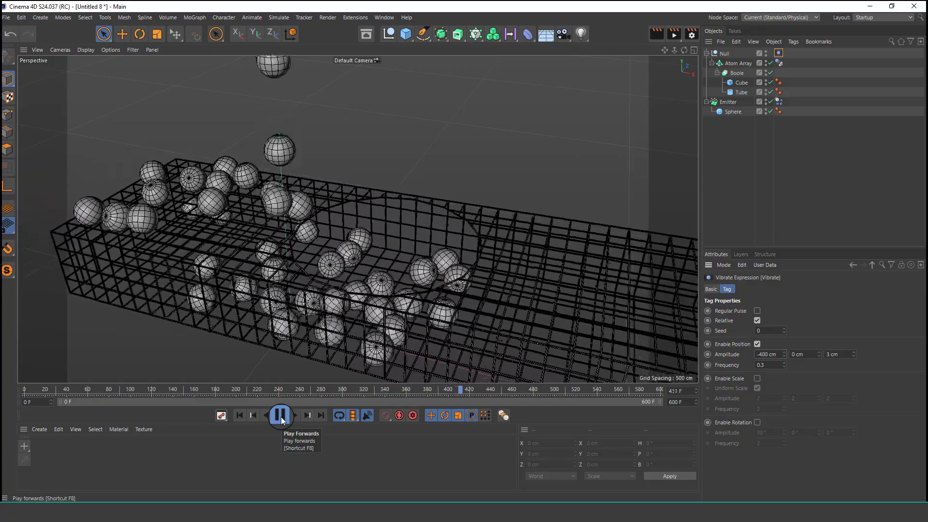
click(280, 416)
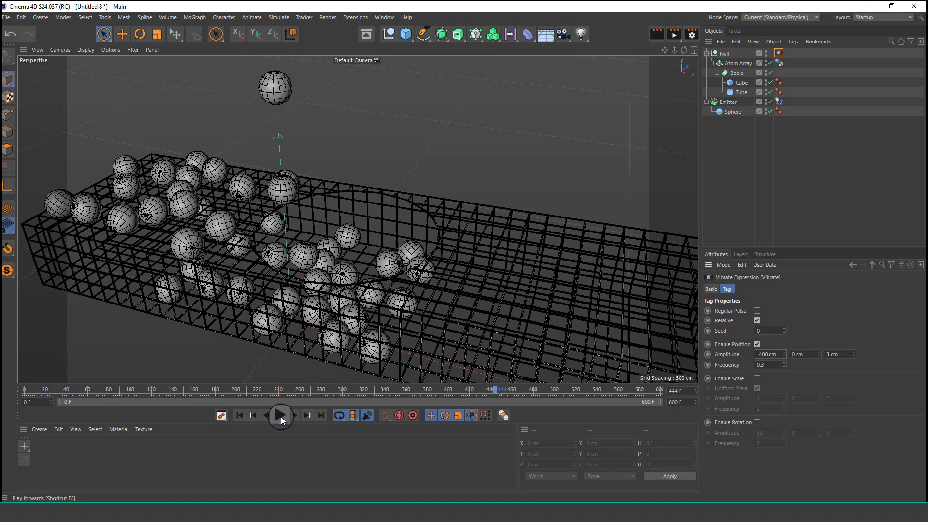
click(238, 416)
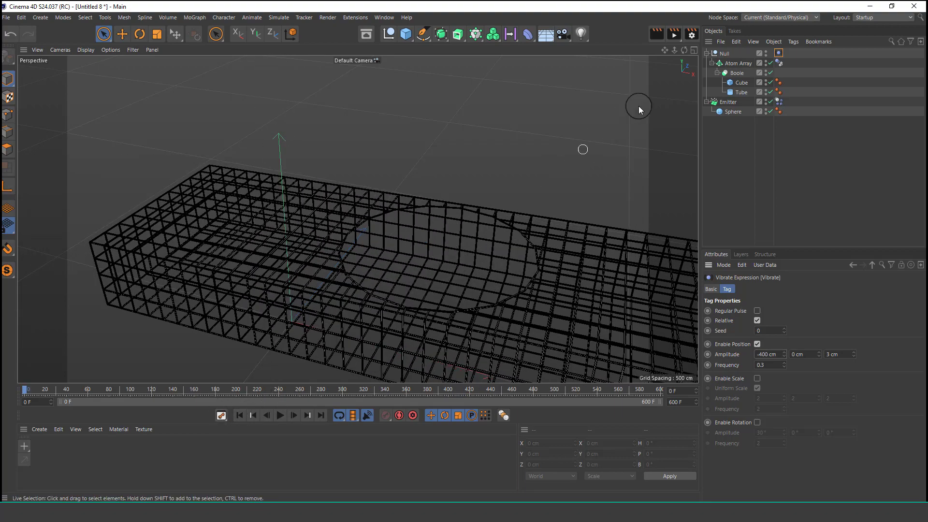
Step: Move the Emitter to about 152 cm in X above the slab's recess and play the simulation to check where the spheres land
click(715, 103)
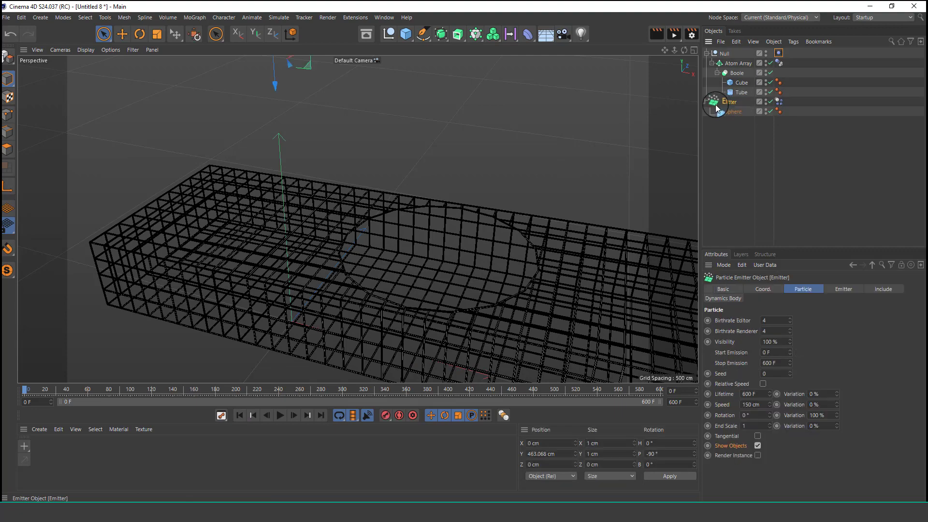
alt+drag(385, 161, 327, 182)
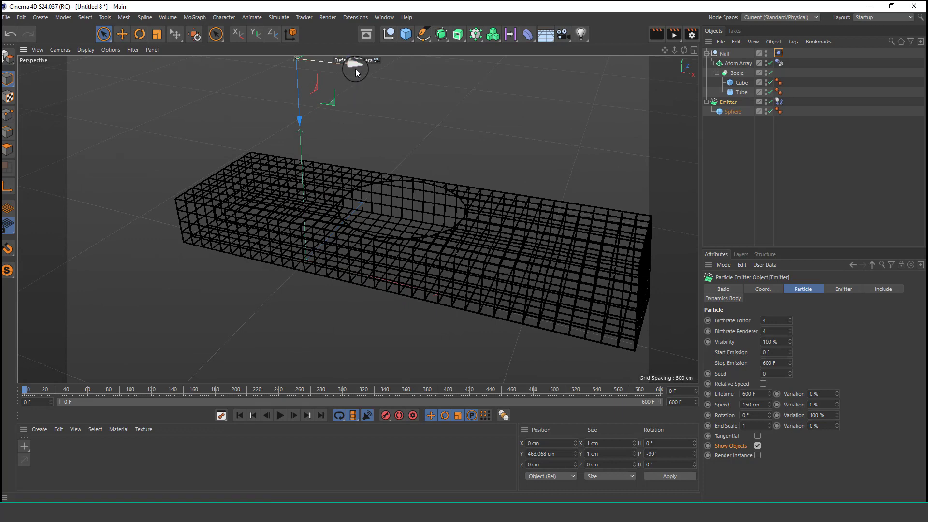
drag(355, 68, 426, 97)
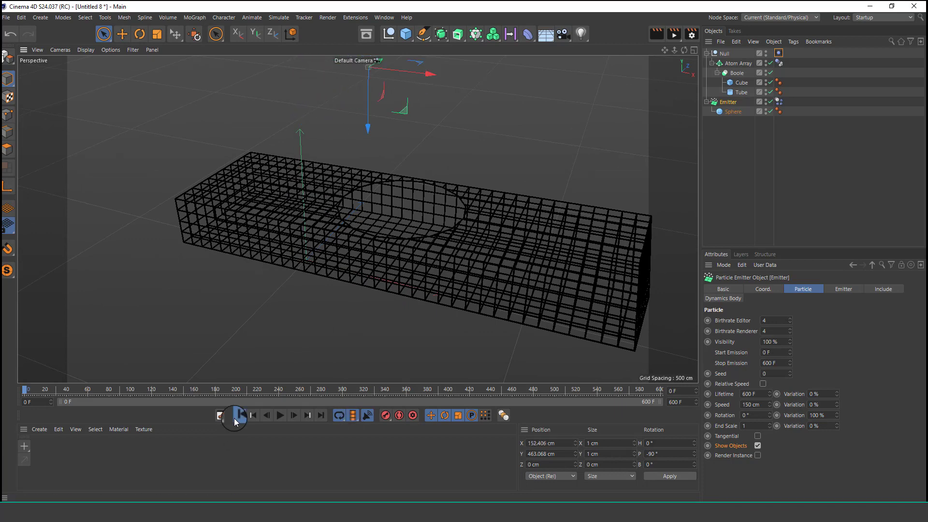
click(280, 416)
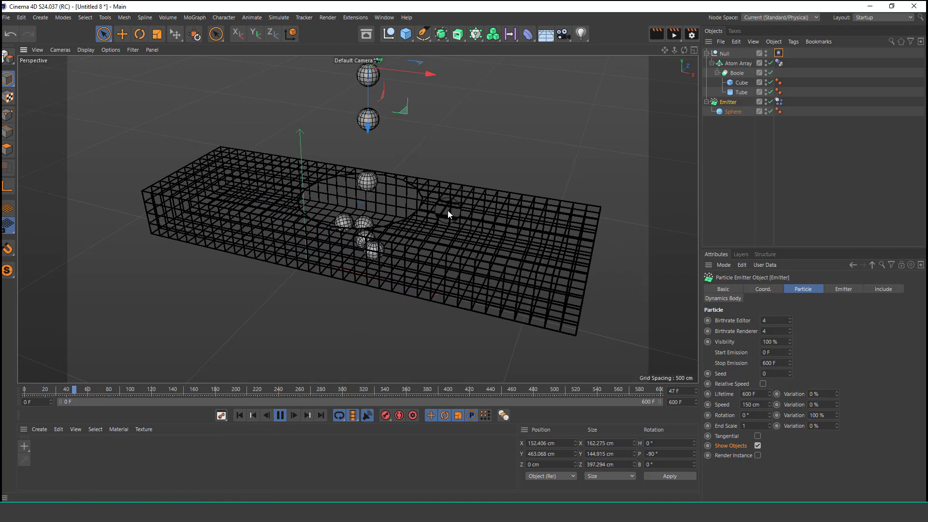
scroll(424, 190, up, 3)
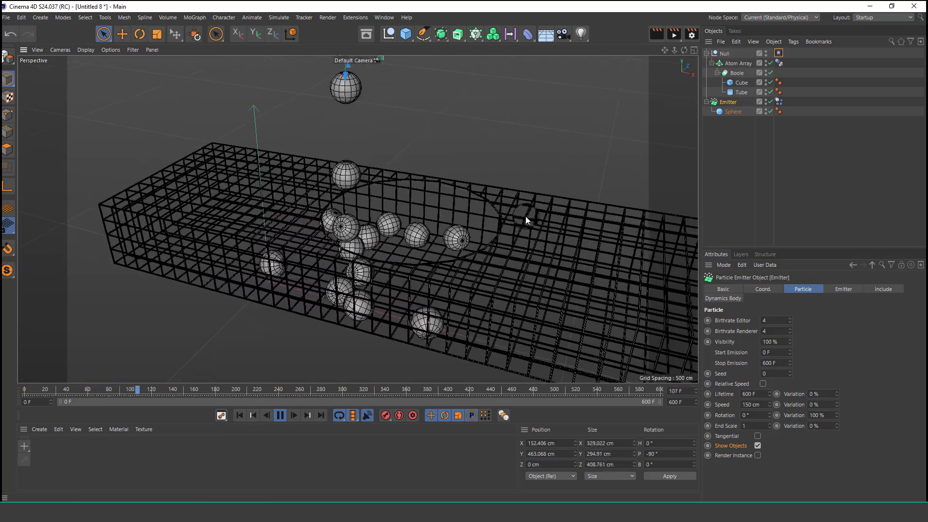
alt+drag(454, 220, 526, 231)
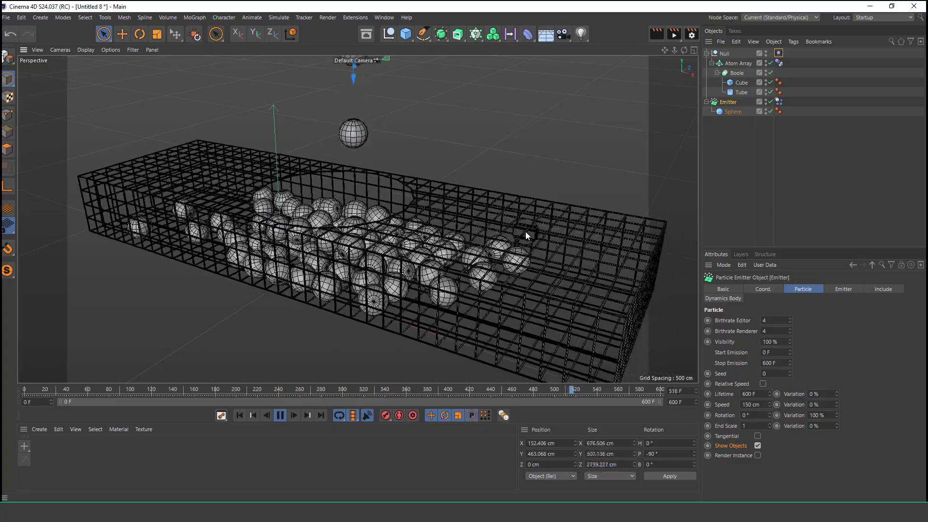
click(721, 173)
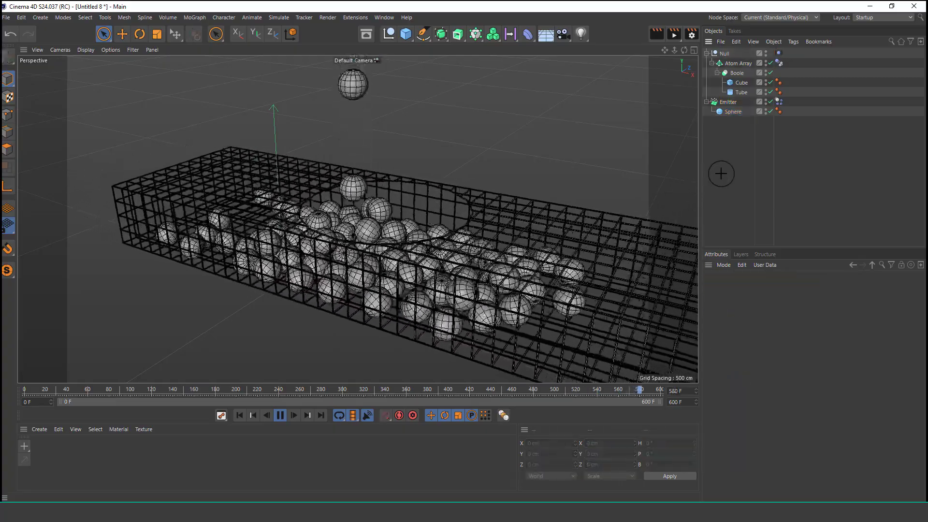